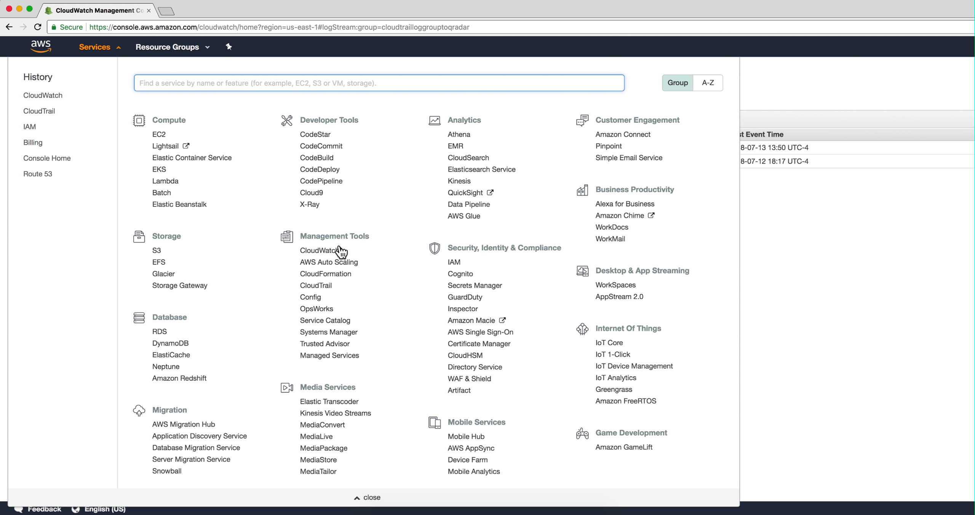
- Open the log streams of the cloudtrailloggrouptoqradar log group in CloudWatch and highlight the group's name
click(333, 251)
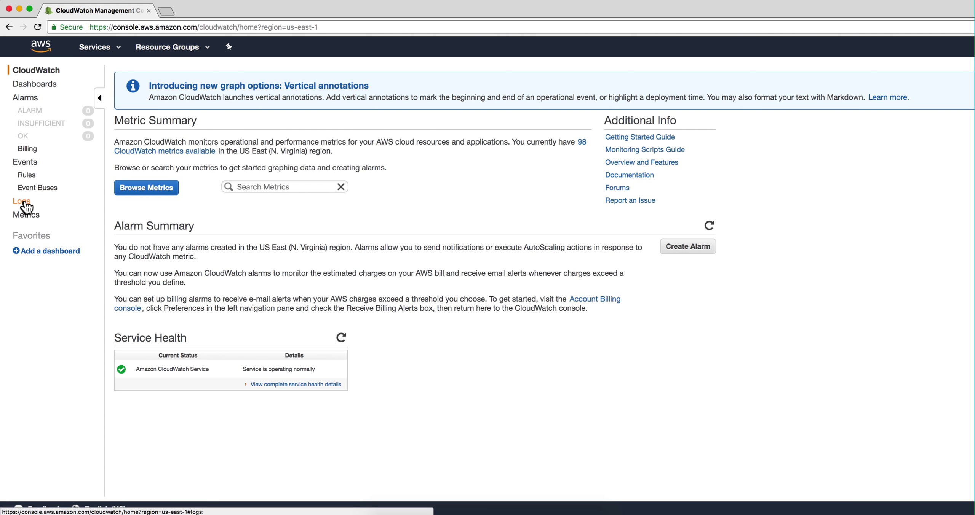
click(22, 202)
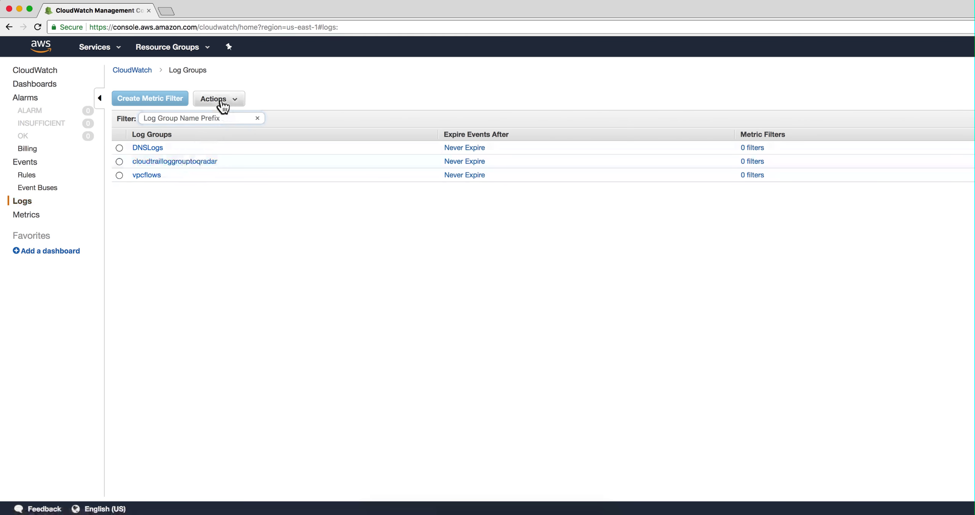
click(223, 107)
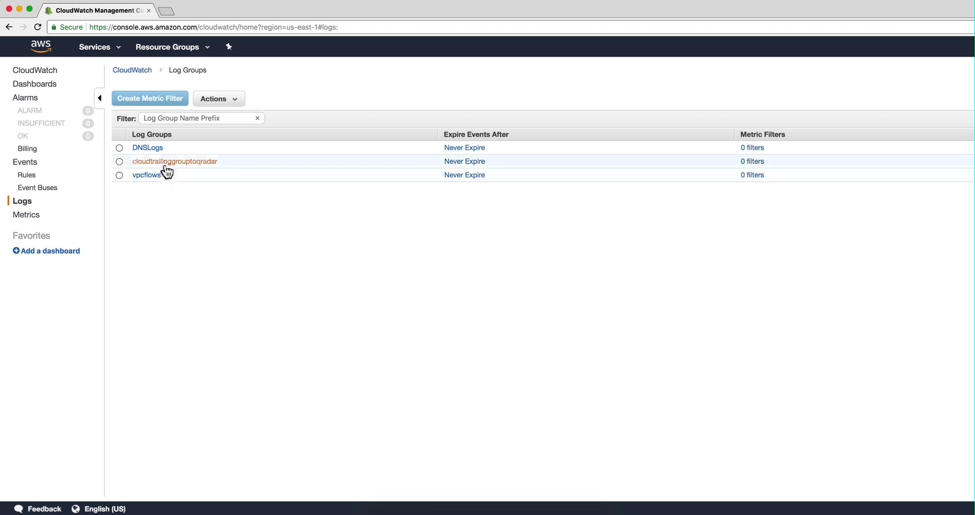
click(167, 162)
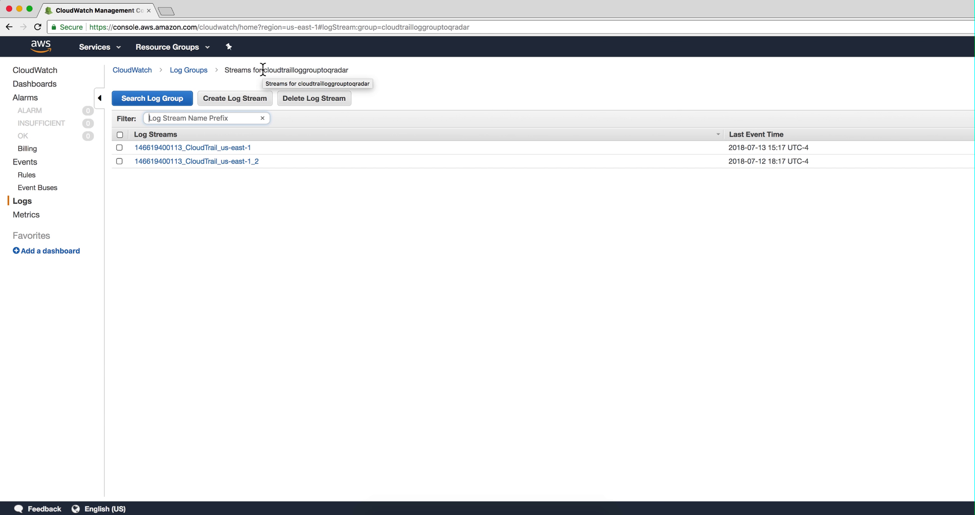
drag(262, 70, 335, 73)
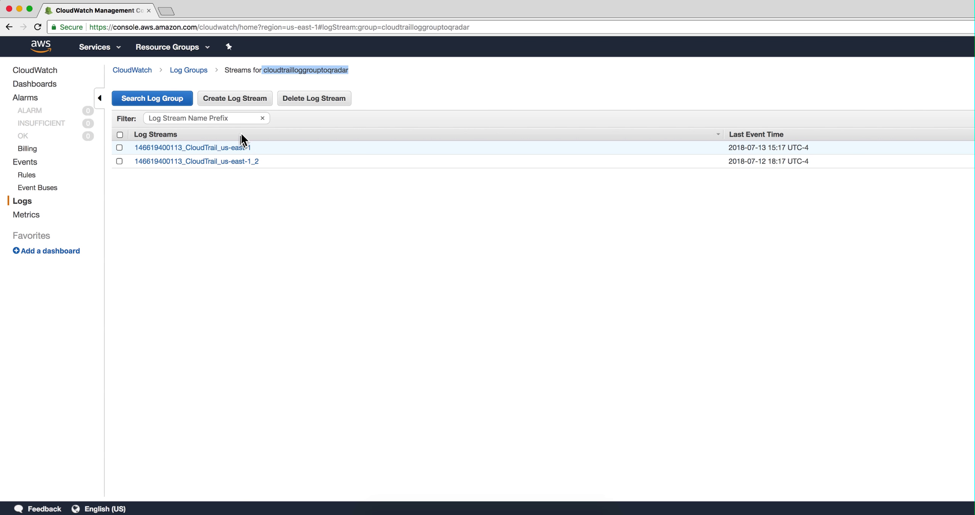
- Go to the IAM service and search its policies for cloudwatch
click(100, 51)
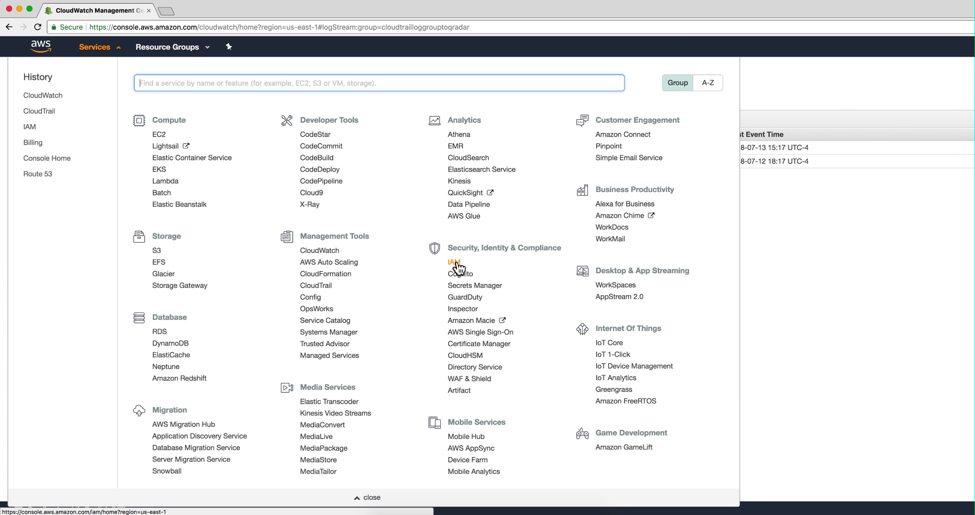
click(455, 263)
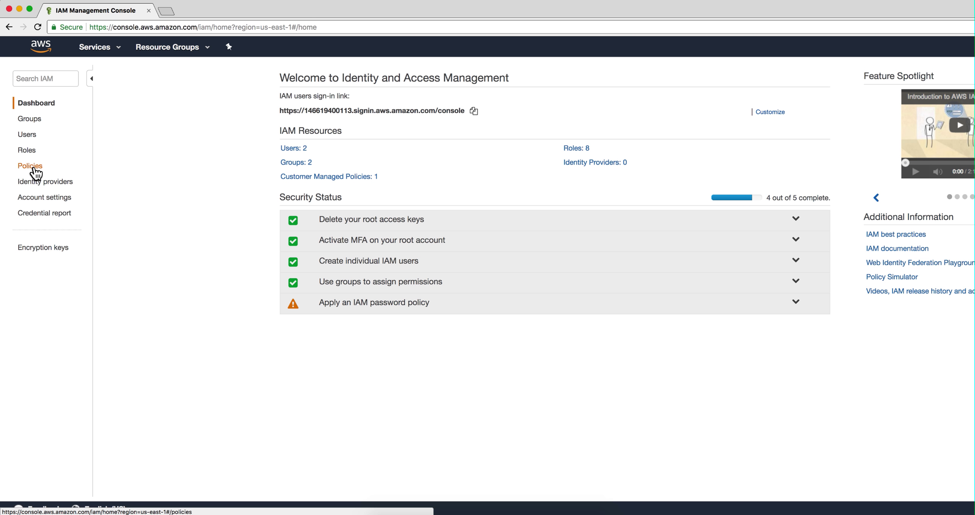
click(36, 173)
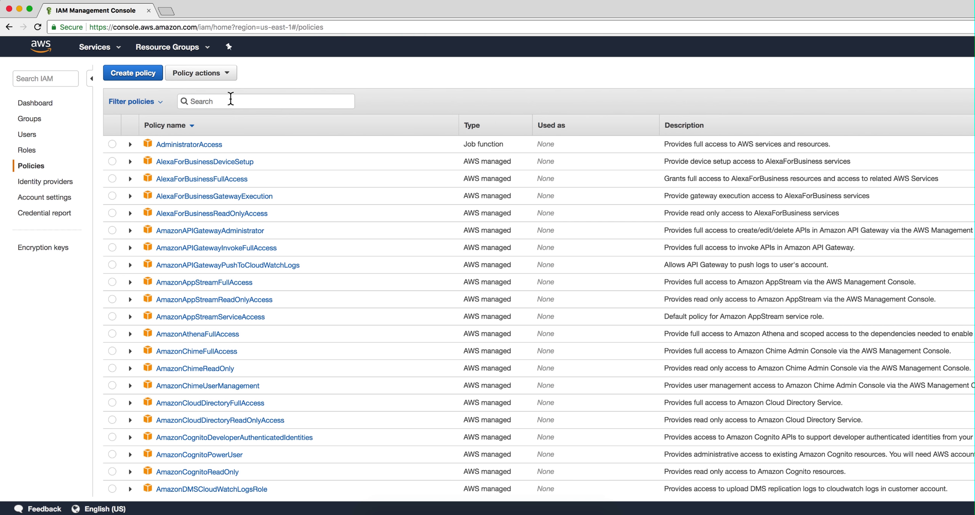
click(230, 98)
text(clou)
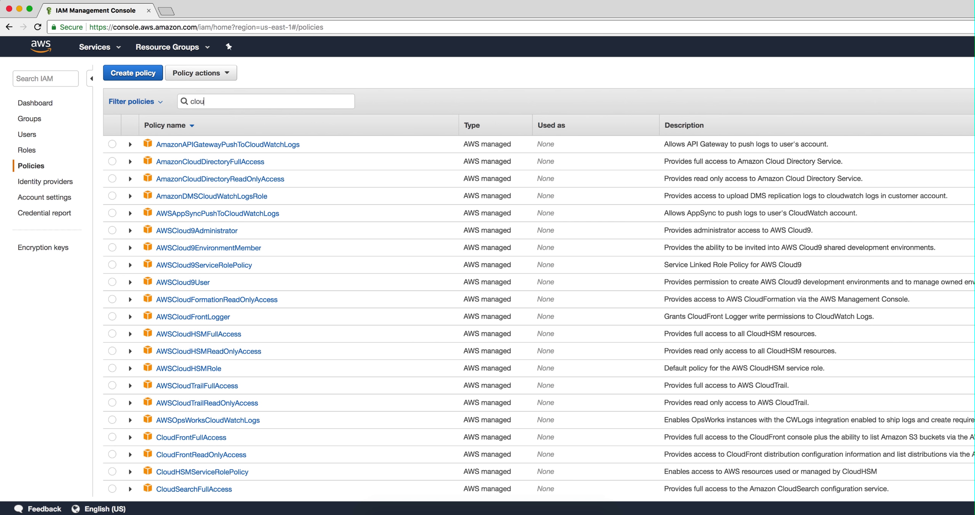
text(dwatch)
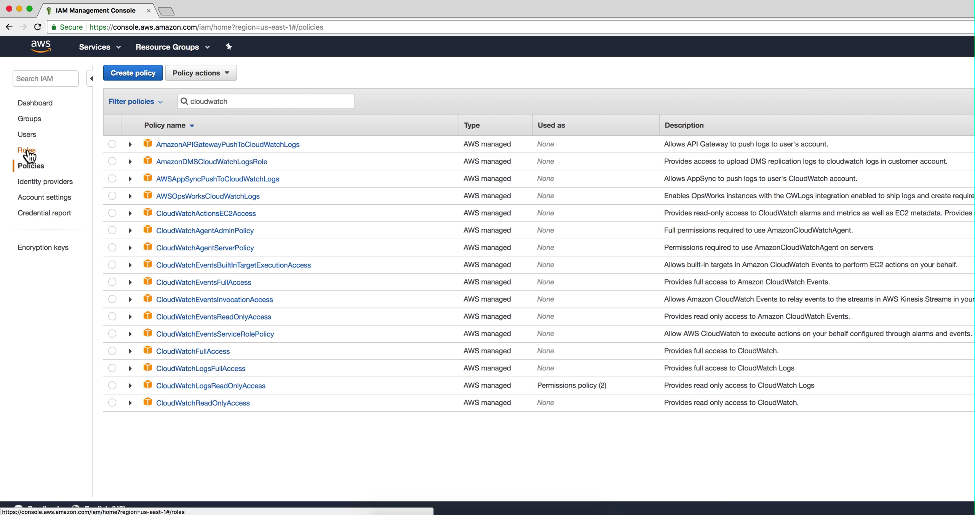
- Check the permissions of the cloutrailclouwtachreadonlyaccess role in IAM and return to the roles list
click(27, 152)
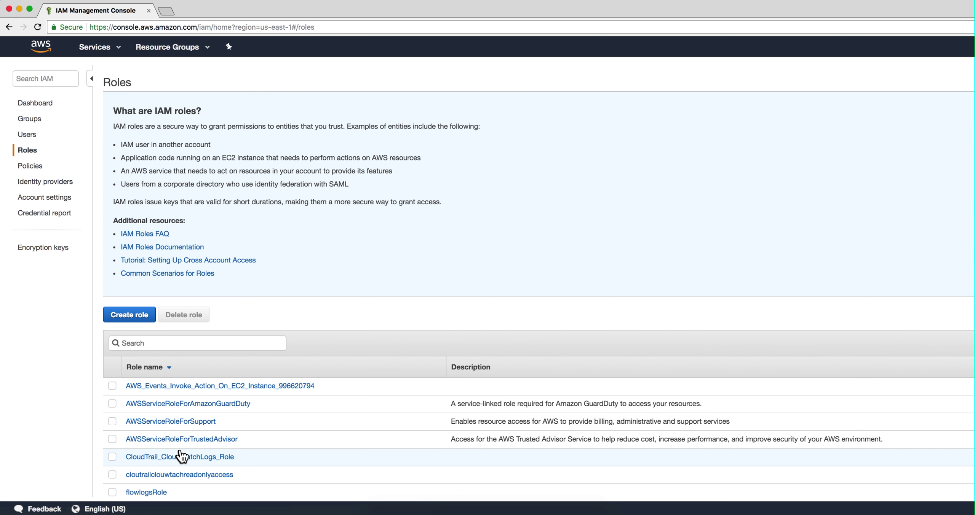
click(172, 475)
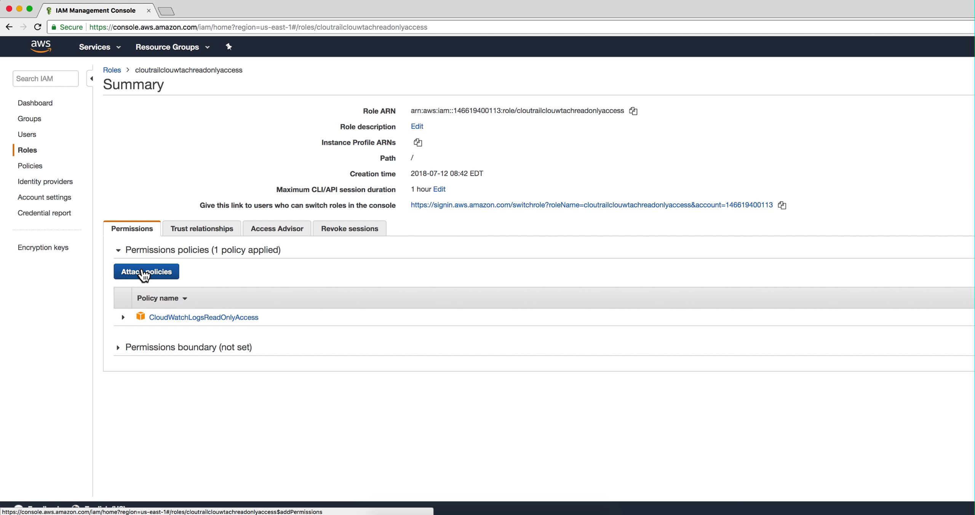
key(super+bracketleft)
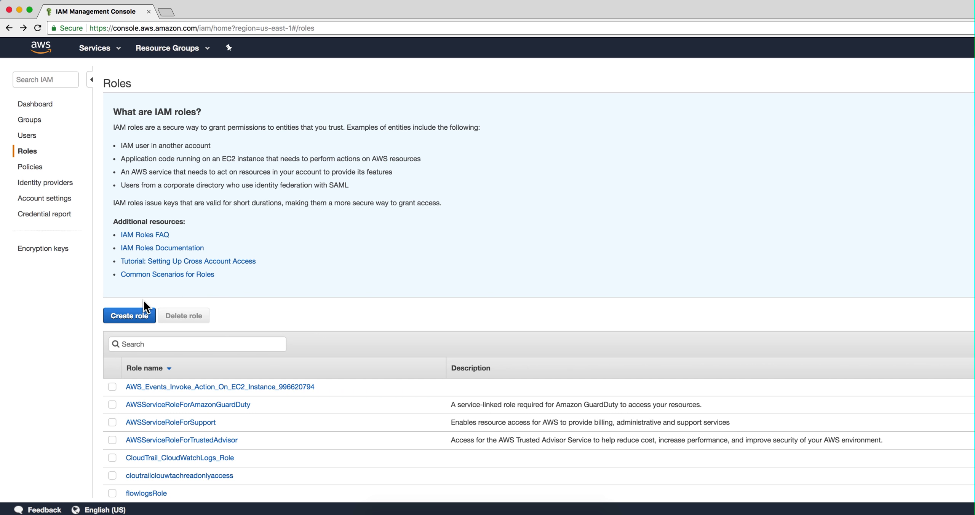
- Start creating an IAM role with Another AWS account as the trusted entity type
click(140, 321)
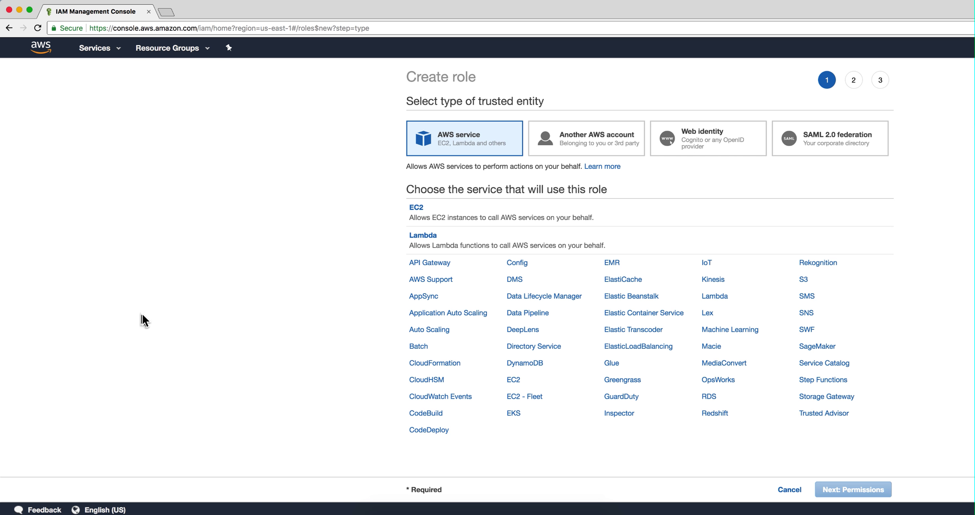
click(602, 145)
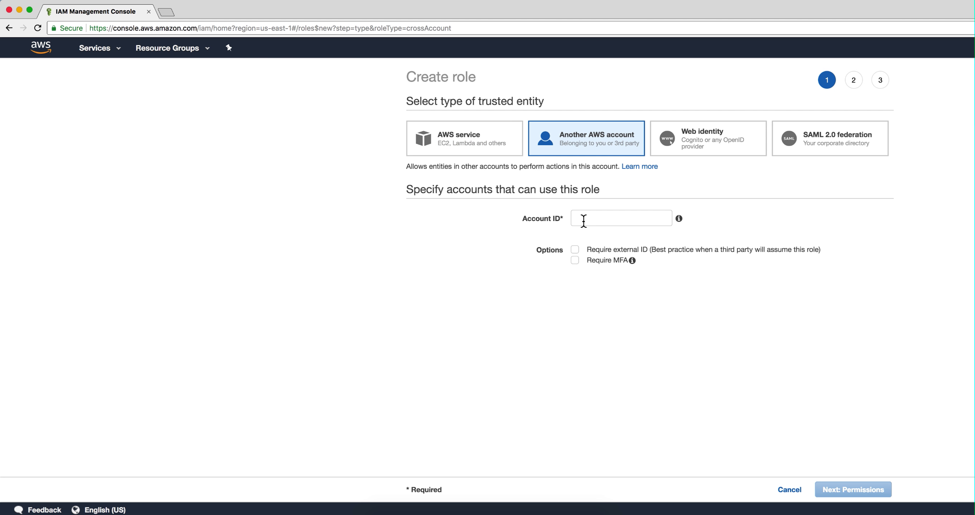
double_click(617, 13)
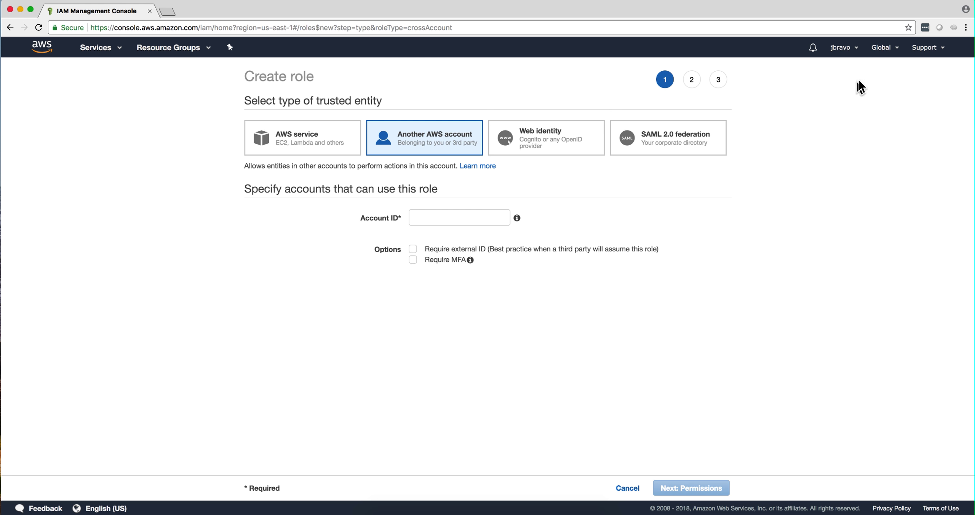
- Copy the account ID from the account settings into the new role's Account ID field and proceed to permissions
click(842, 48)
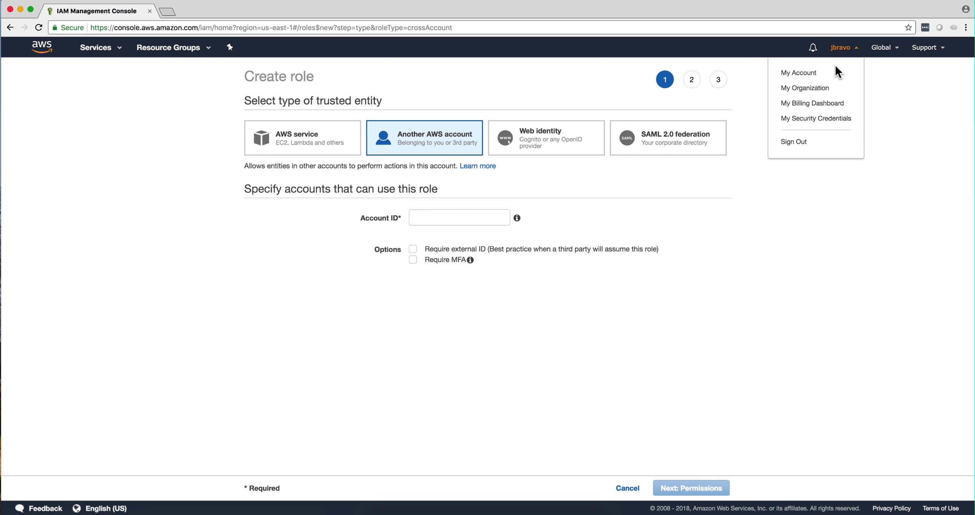
click(816, 74)
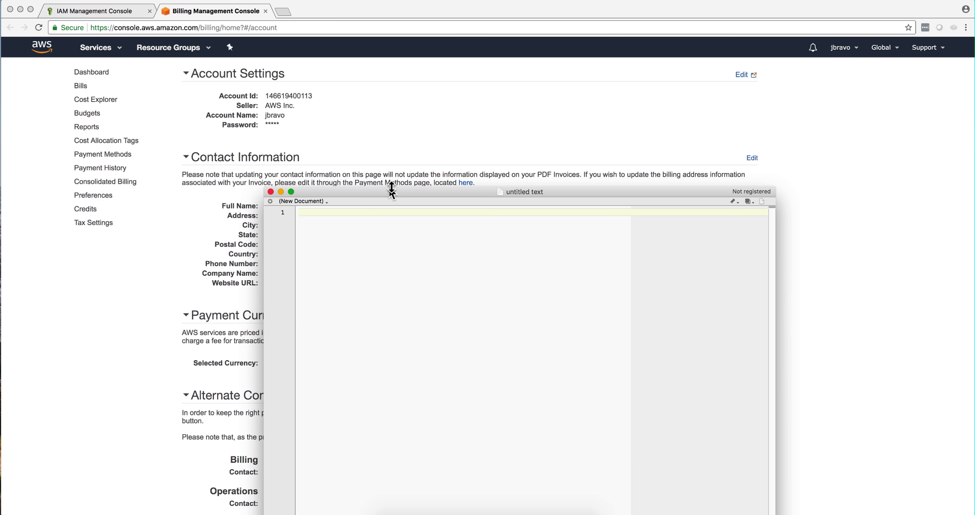
double_click(310, 95)
right_click(314, 94)
click(333, 99)
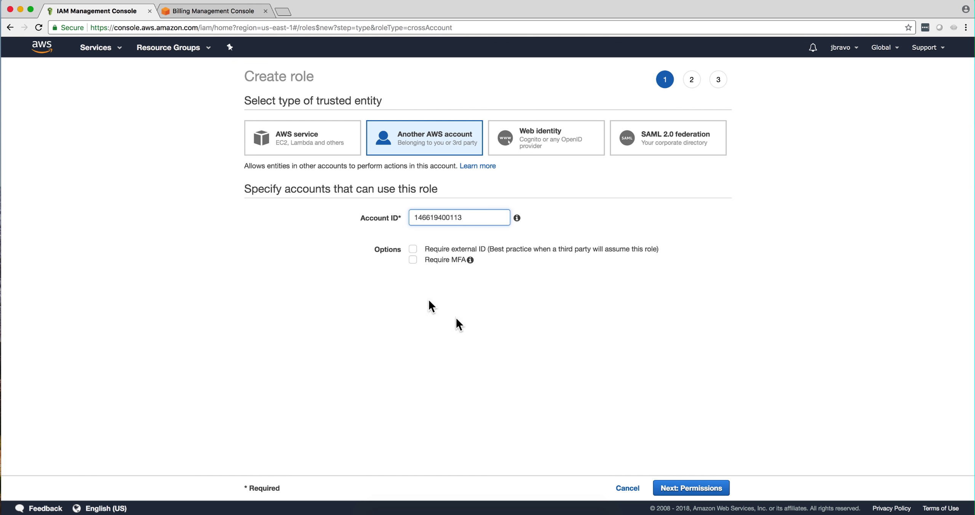
click(690, 491)
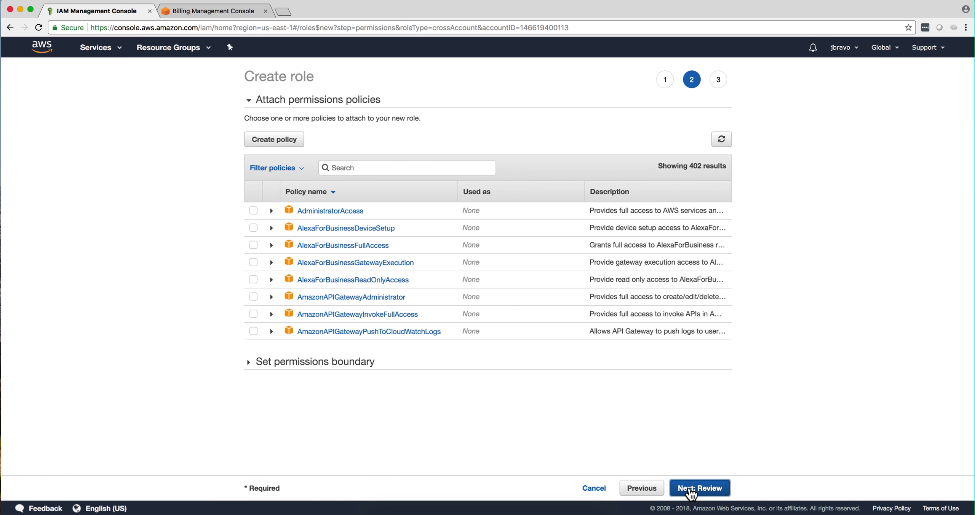
- Filter the policies by cloudwatchlog, attach CloudWatchLogsReadOnlyAccess to the new role, and cancel the role creation at the review
click(351, 168)
text(clo)
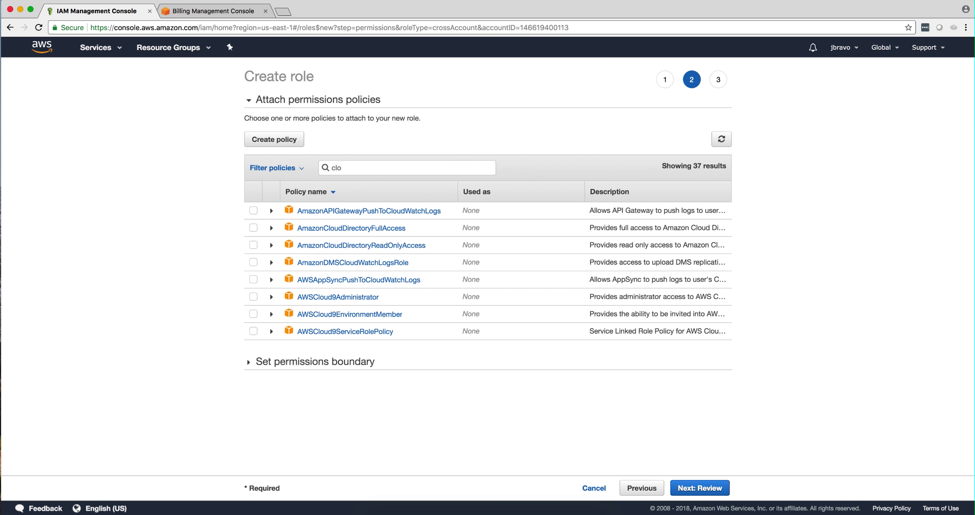
text(udwatch)
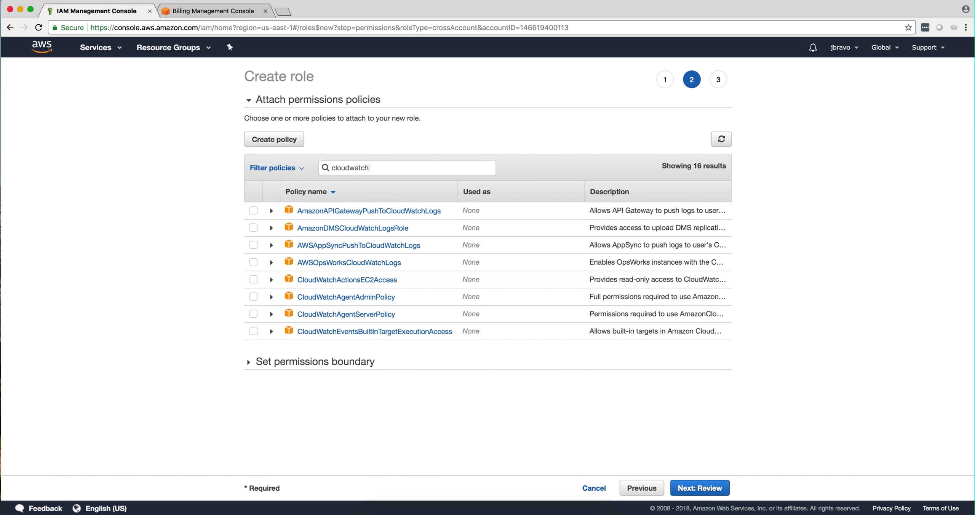
text(lo)
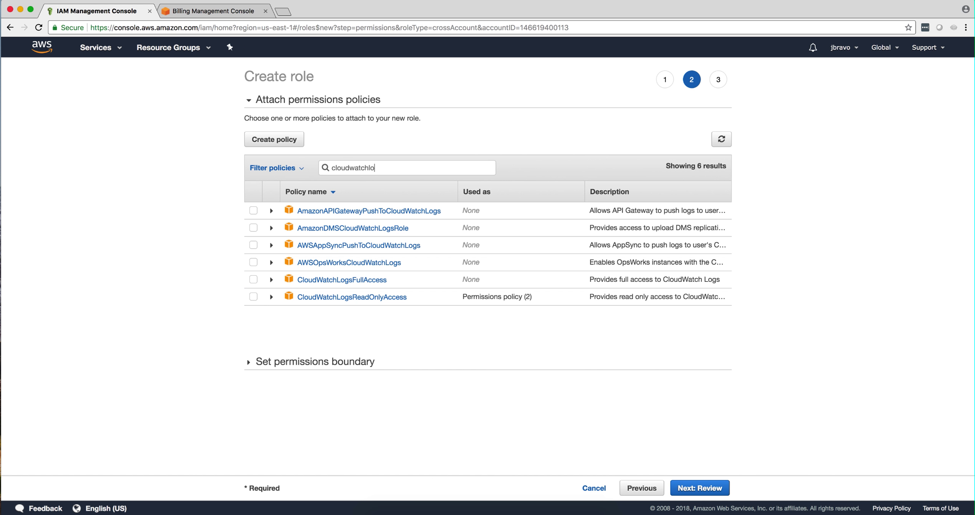
text(g)
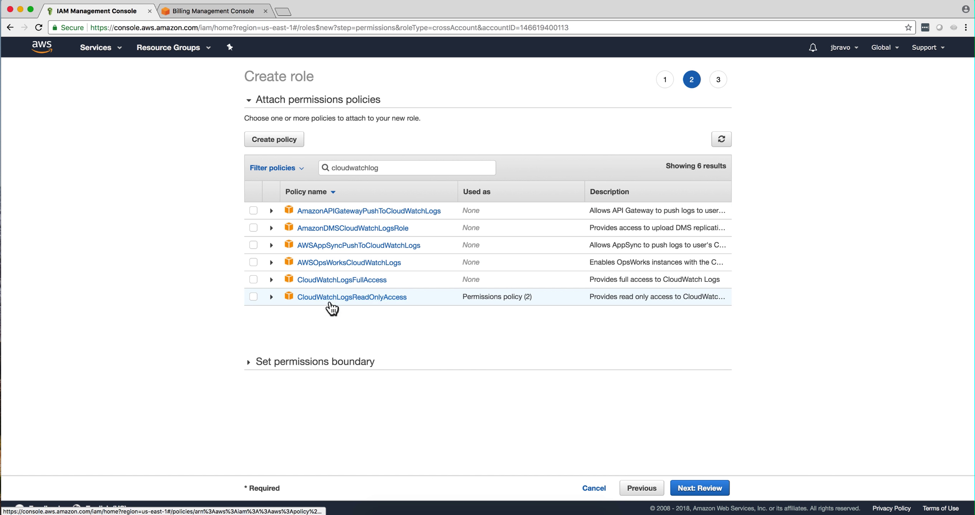
click(253, 297)
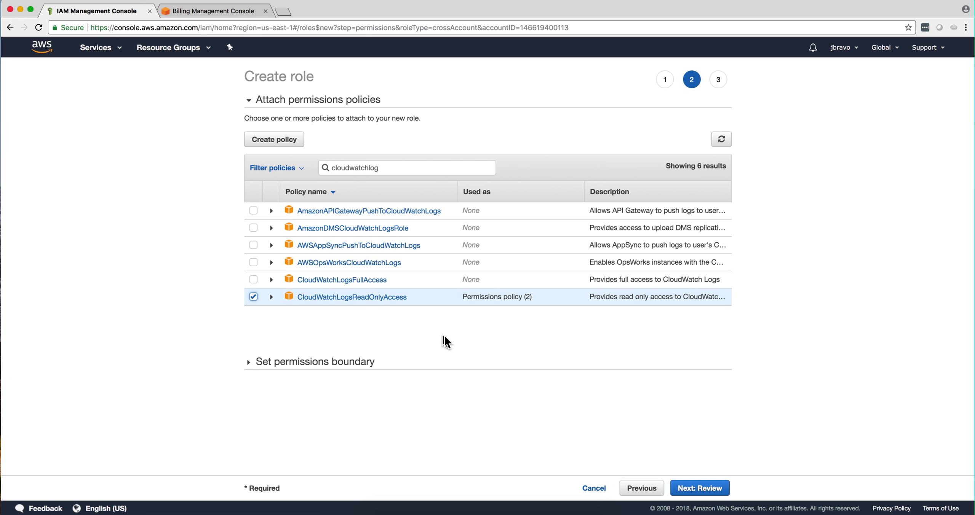
click(695, 490)
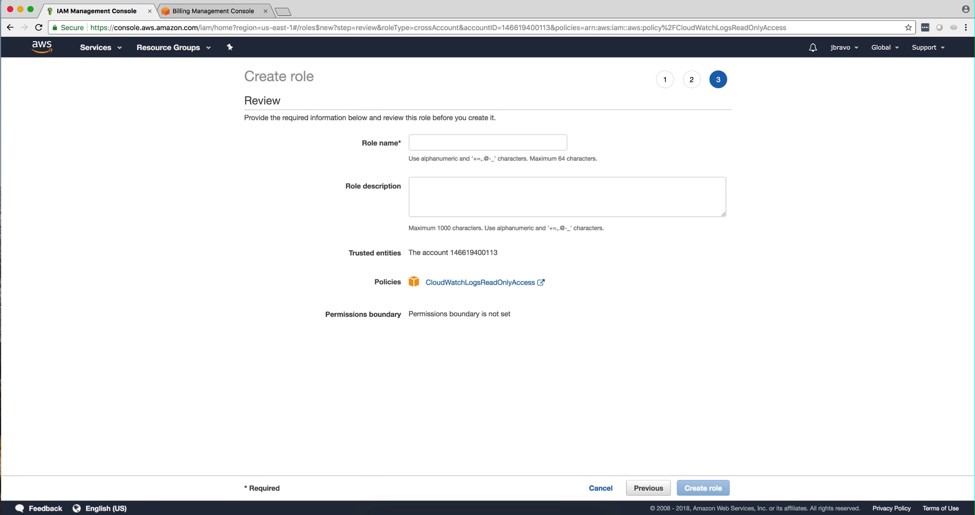
click(599, 489)
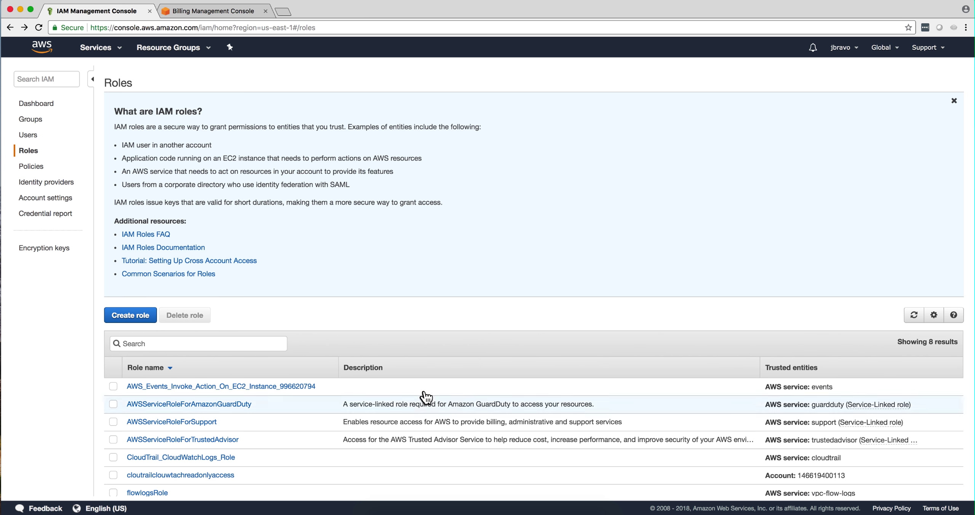
- View the summary of the cloutrailclouwtachreadonlyaccess role and the permissions of the QRadar user
scroll(266, 384, down, 3)
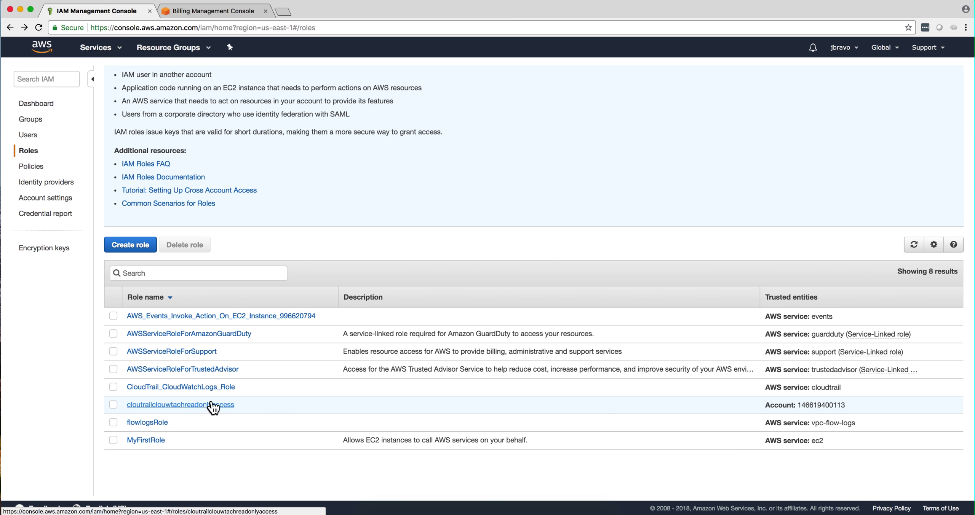
click(212, 405)
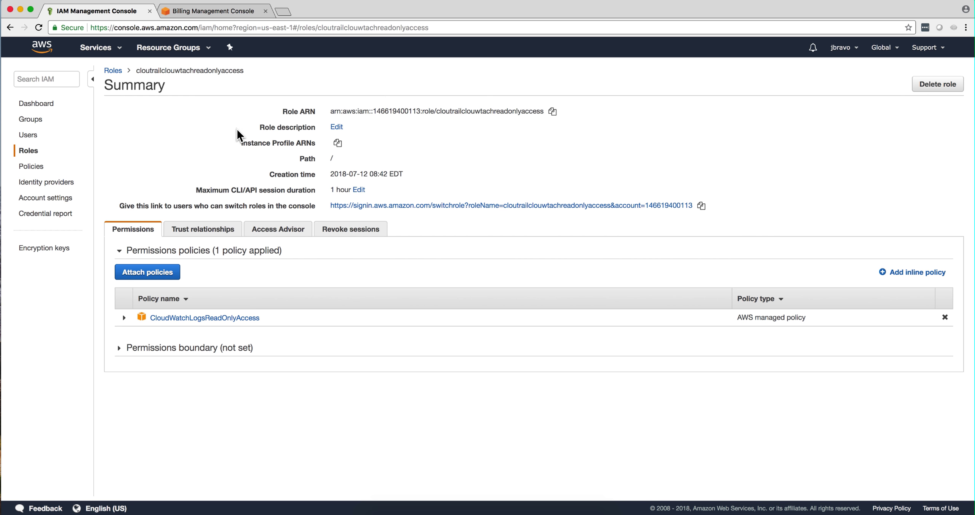
click(29, 135)
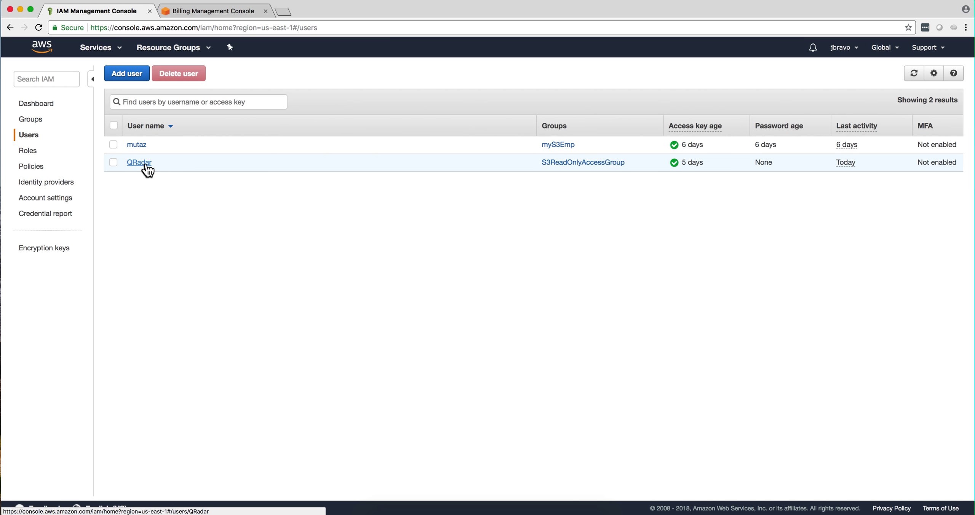
click(139, 163)
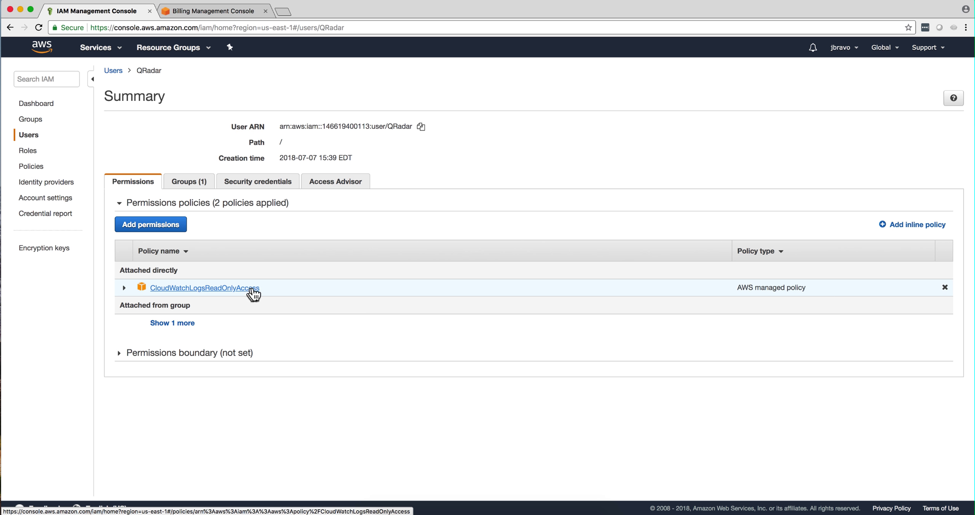
- Start adding permissions to the QRadar user by attaching existing policies directly, and search the policies for cloudwatchlogs
click(158, 228)
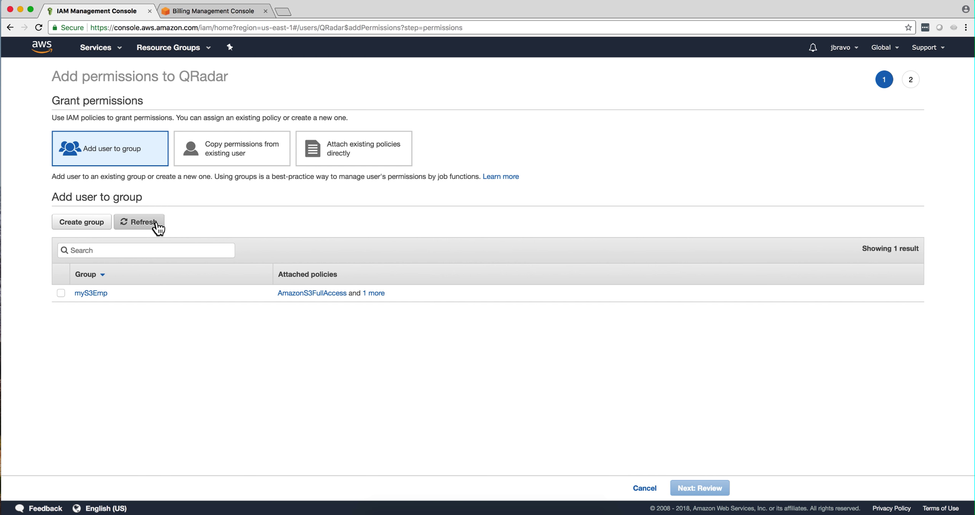
click(351, 156)
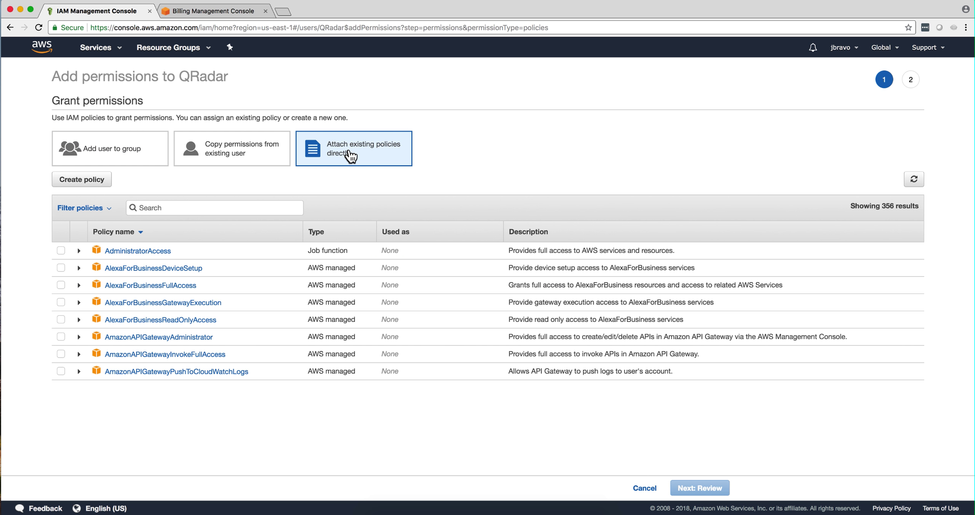
click(213, 207)
text(cloudwatchlogs)
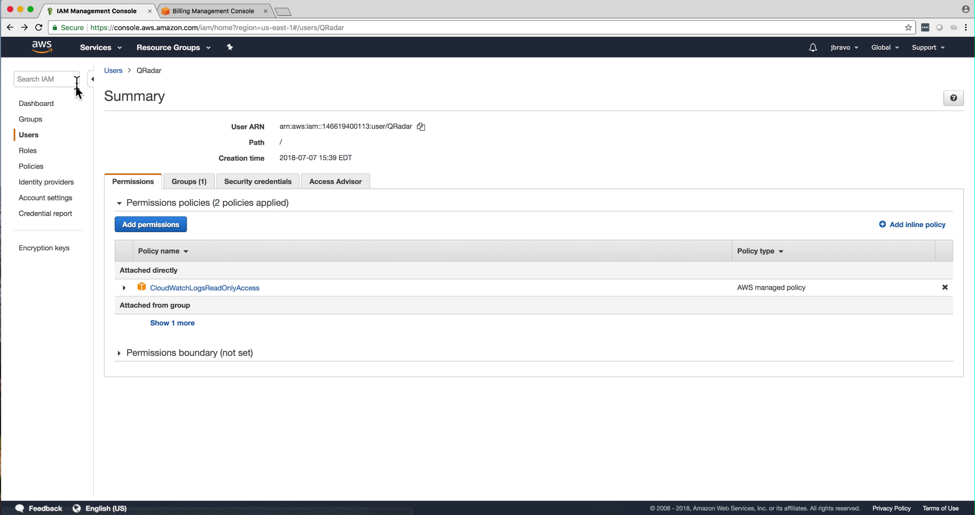
- Open the configuration of the myAPITrace trail in CloudTrail
click(97, 48)
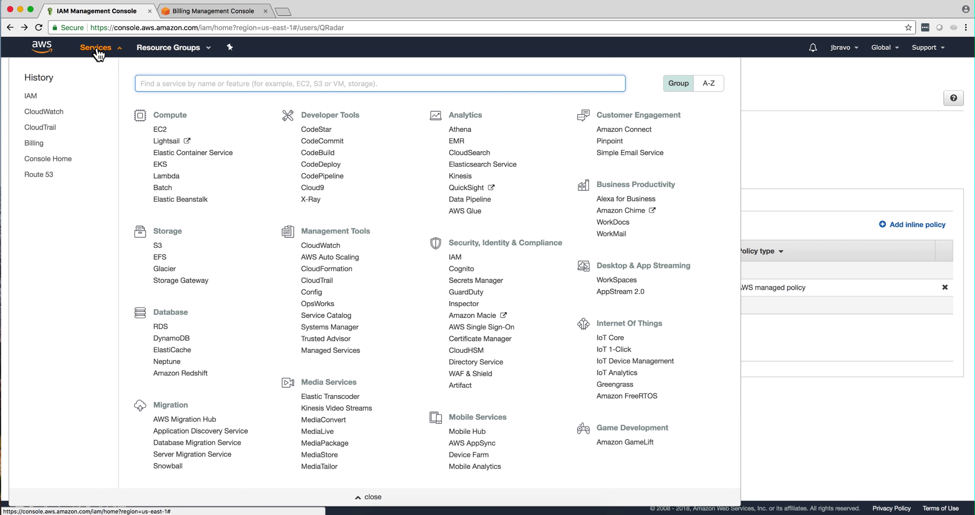
click(327, 284)
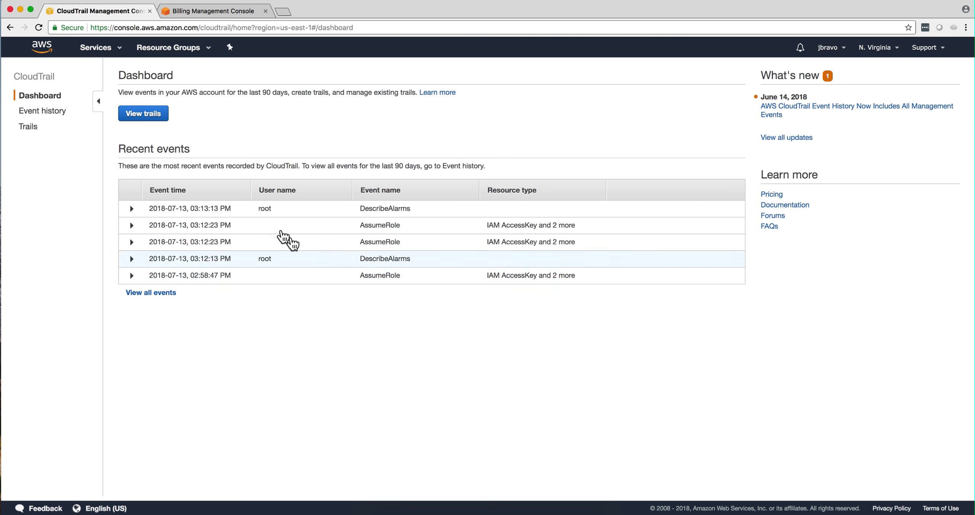
click(154, 119)
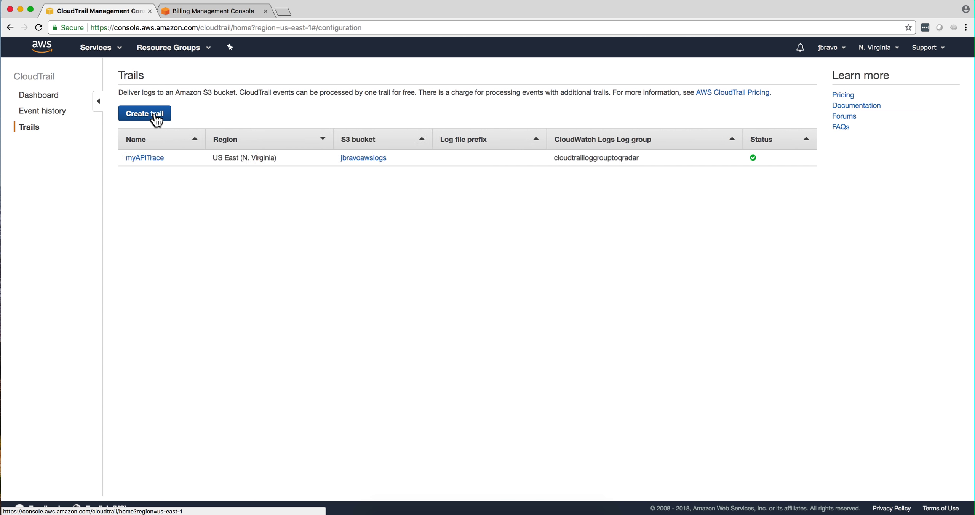
click(154, 159)
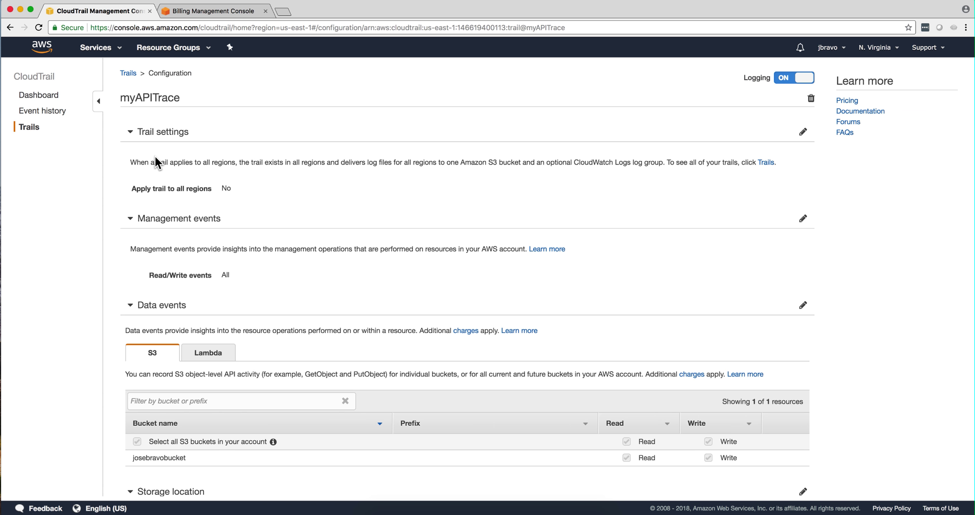
- Review the trail's data events, storage location and CloudWatch Logs settings, and open the storage location settings for editing
scroll(272, 210, down, 5)
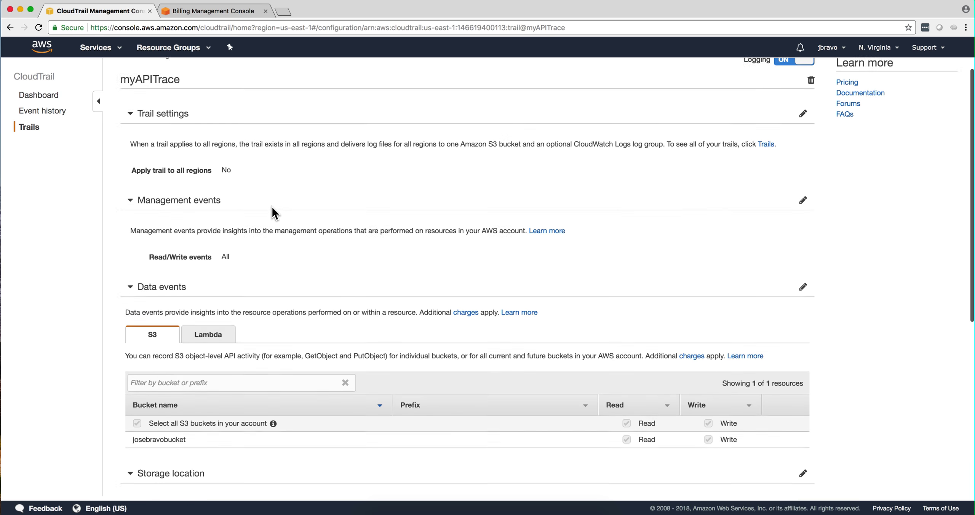
scroll(271, 210, down, 8)
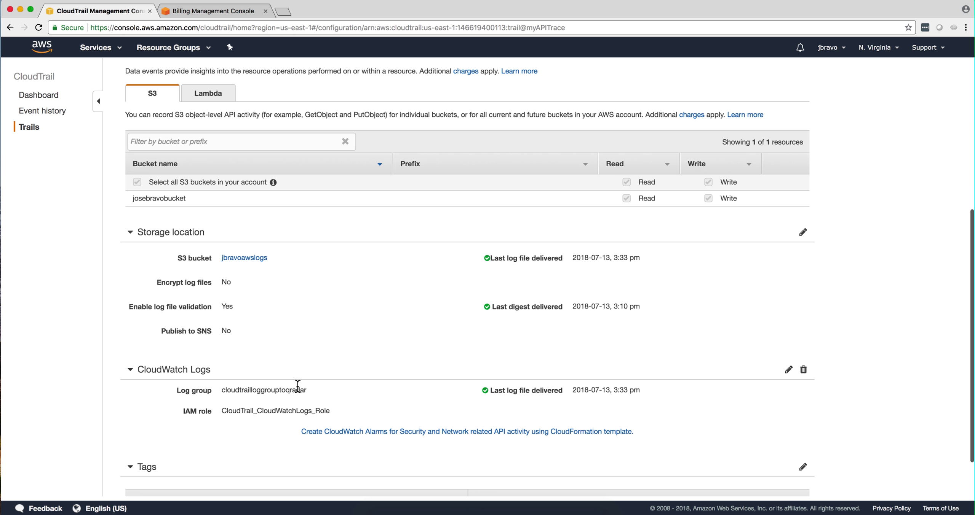
scroll(342, 403, down, 3)
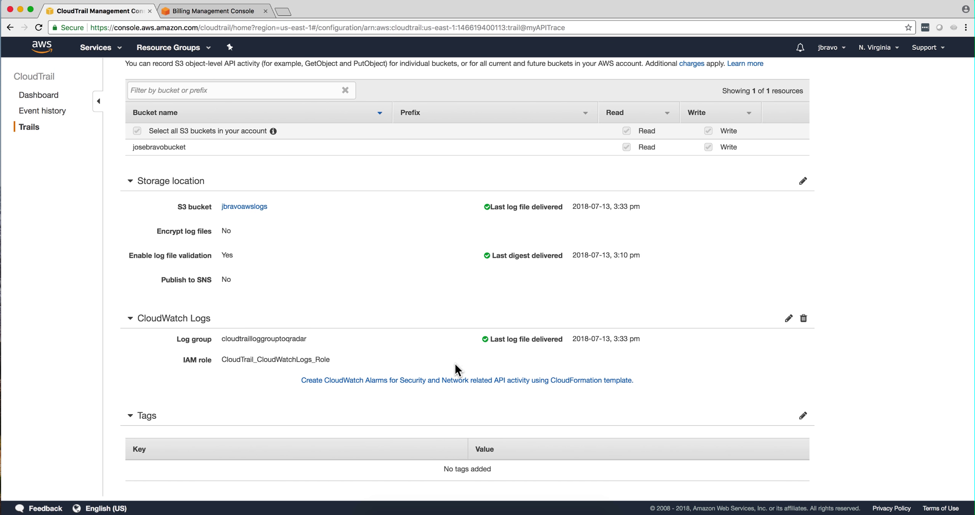
scroll(397, 365, up, 5)
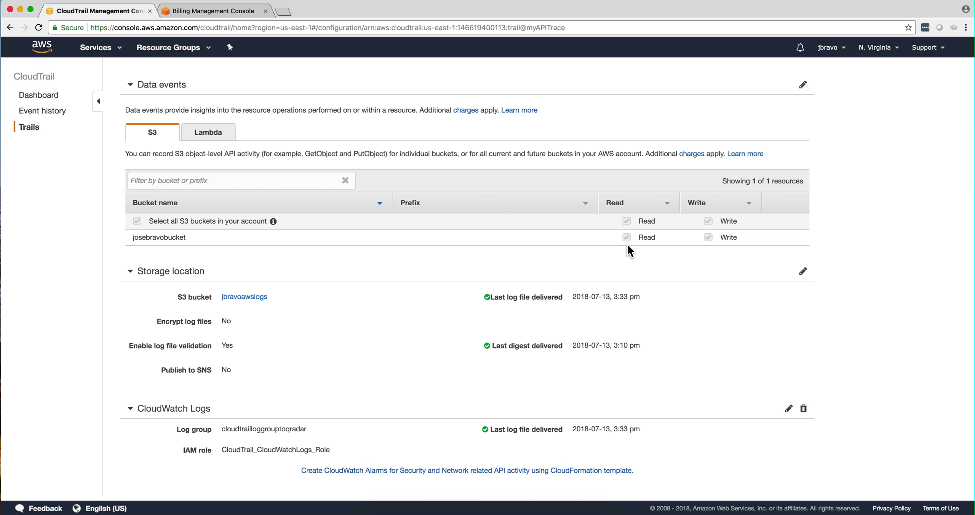
click(803, 273)
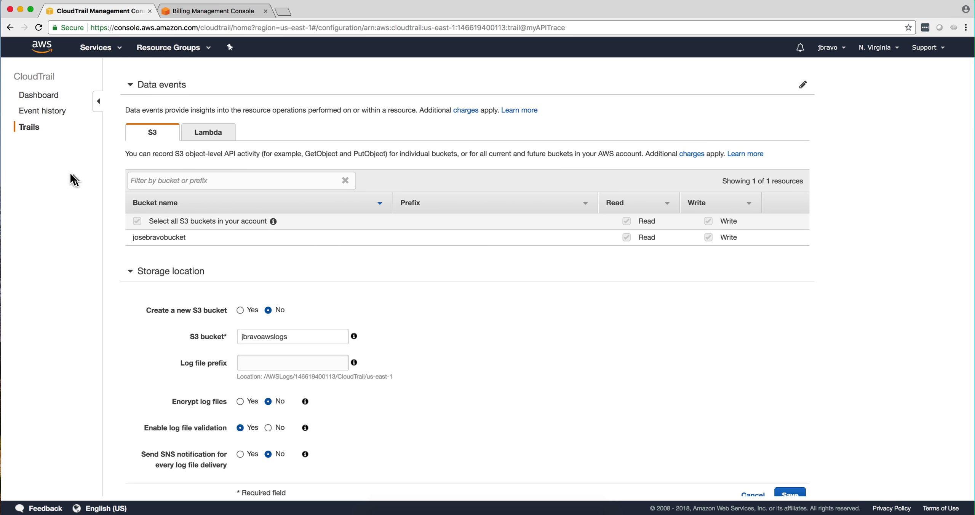
- View the security credentials and access keys of the QRadar user in IAM
click(101, 47)
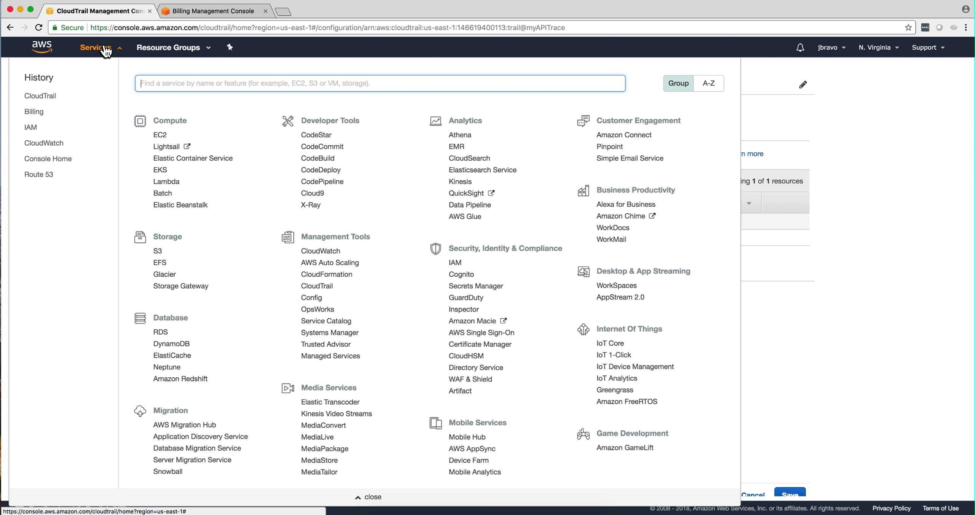
click(454, 263)
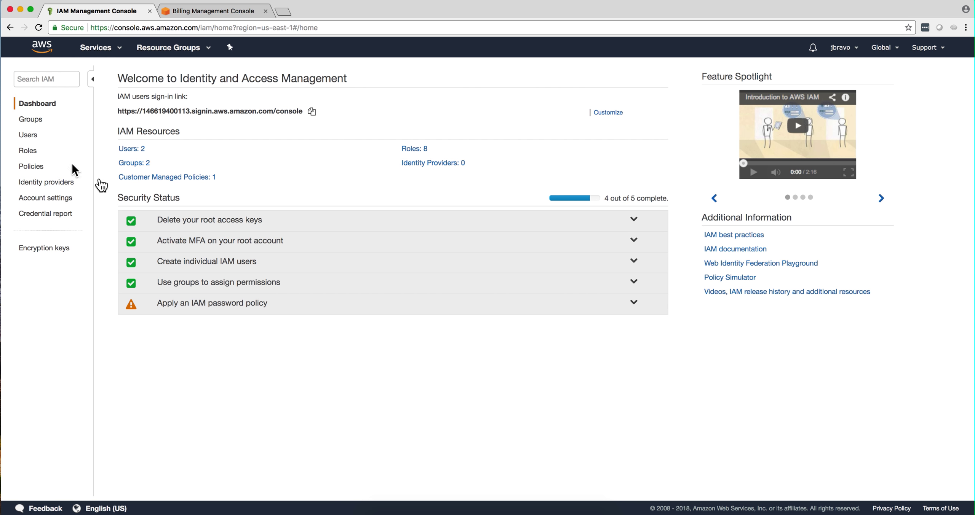
click(25, 141)
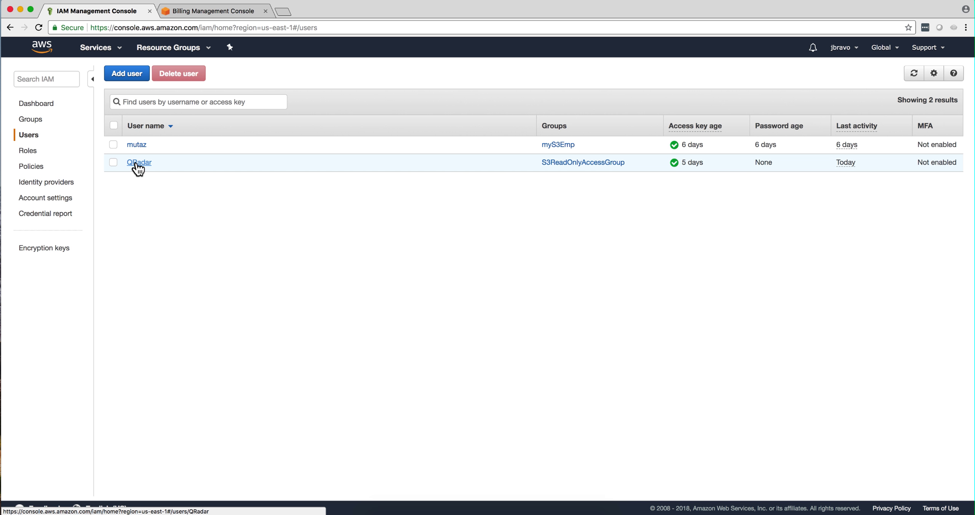
click(138, 164)
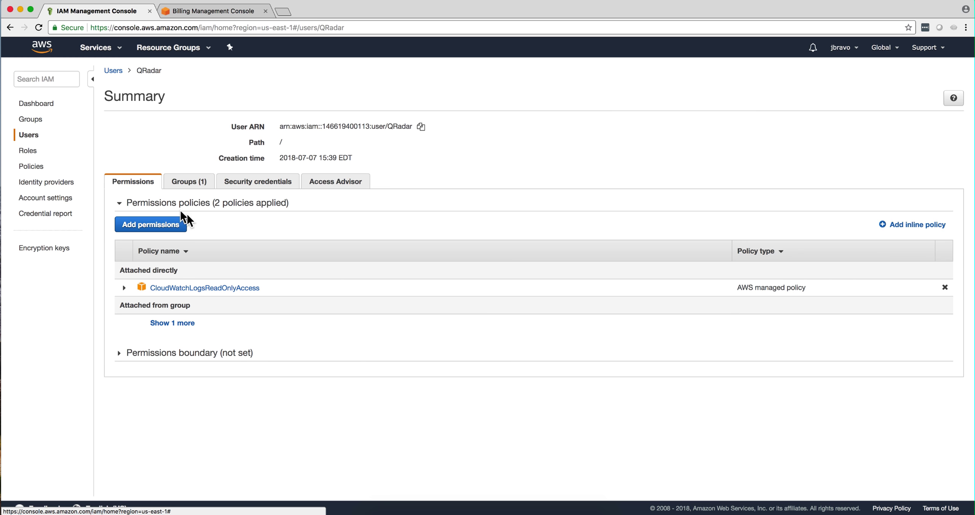
click(254, 184)
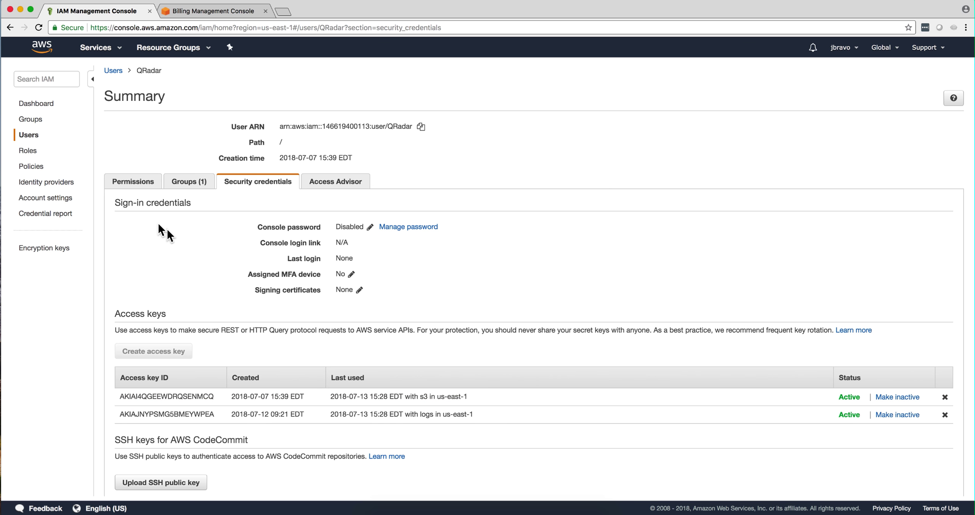
- View the log streams of the cloudtrailloggrouptoqradar log group in CloudWatch and open the stream ending in us-east-1_2
click(95, 48)
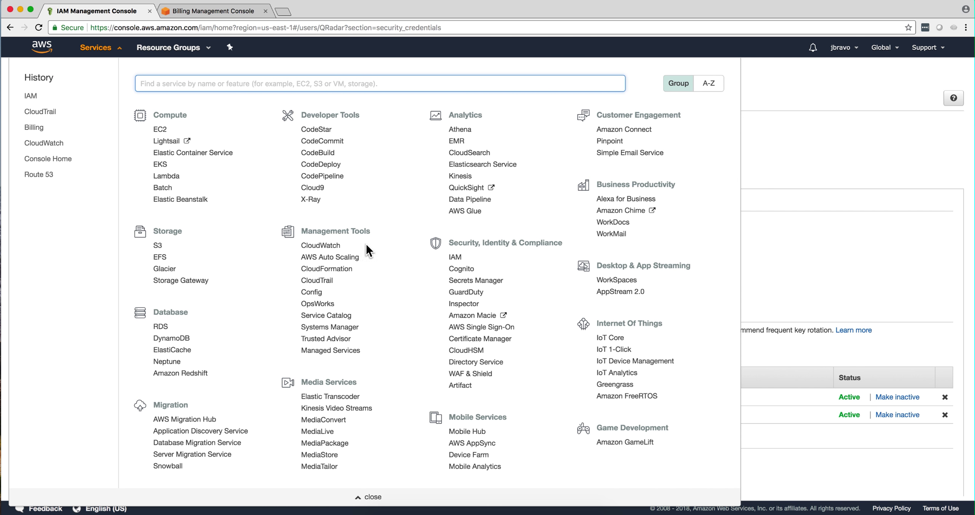
click(325, 246)
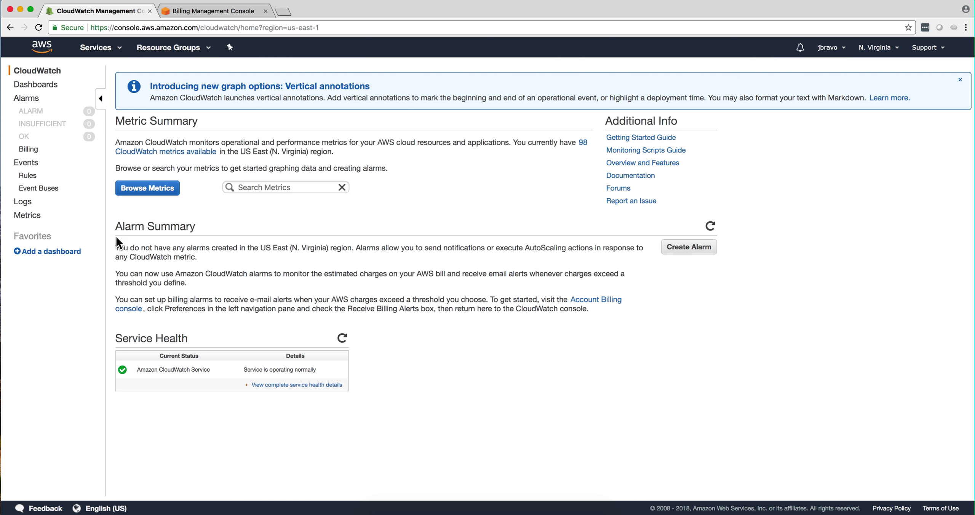
click(23, 202)
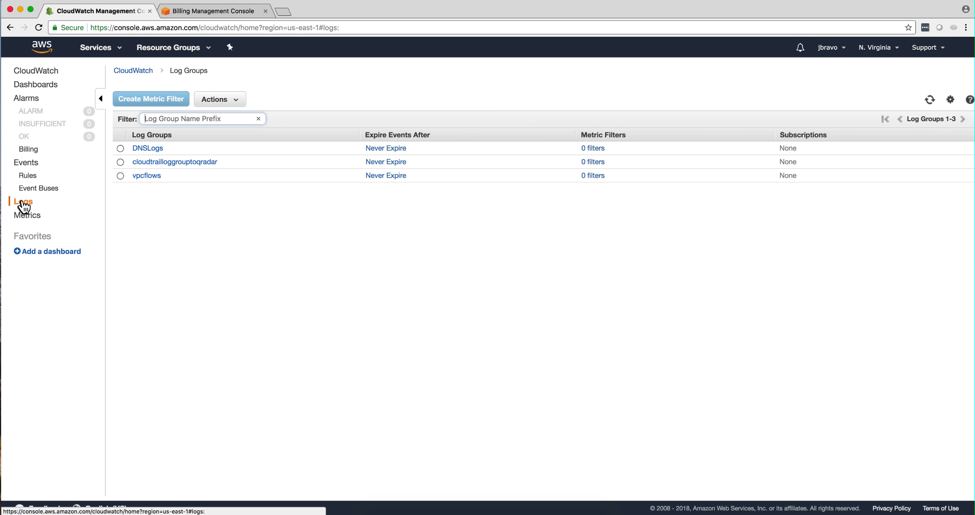
click(171, 163)
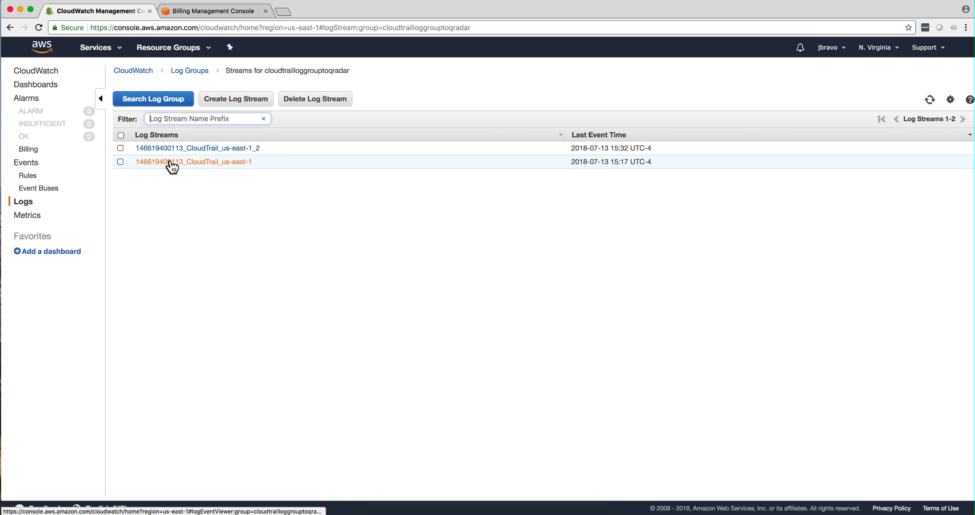
click(178, 150)
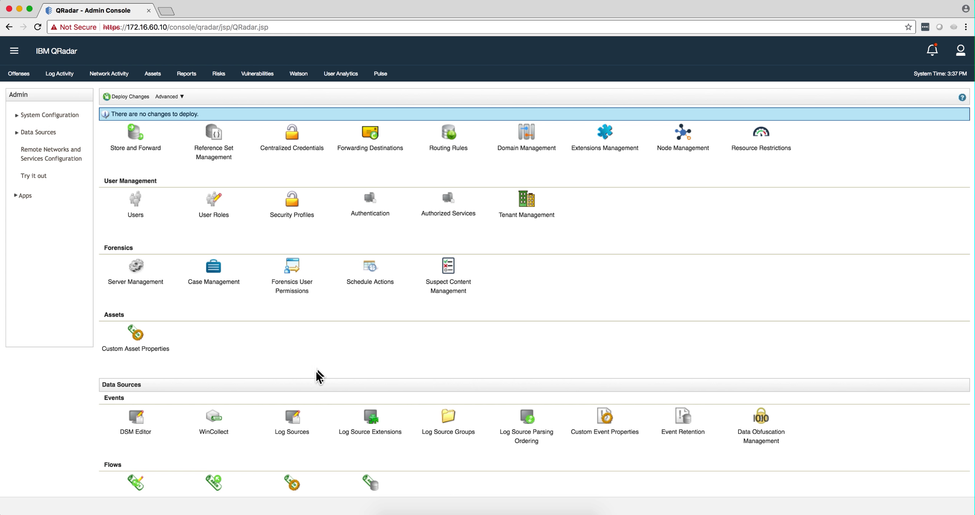
- In QRadar, start adding an Amazon AWS CloudTrail log source, check its protocol configuration options, and close the form without saving
click(297, 418)
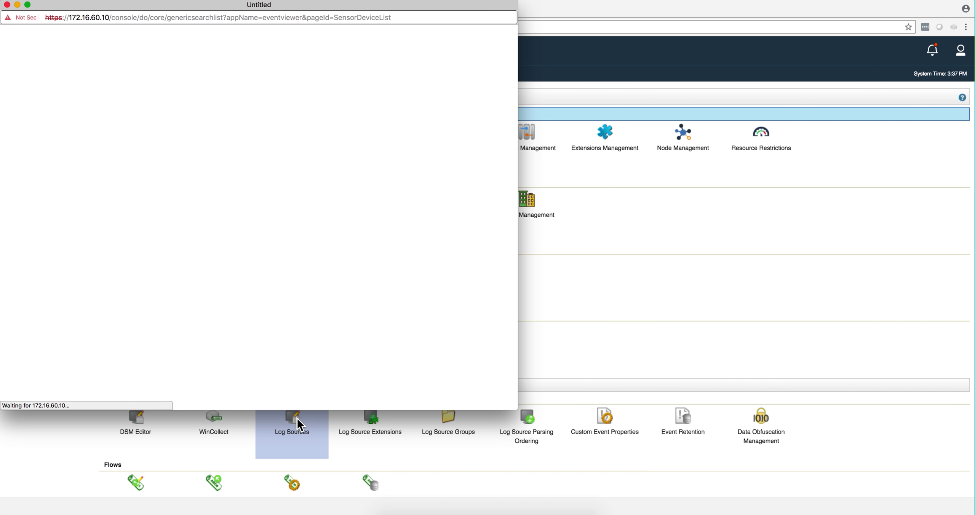
drag(274, 4, 379, 32)
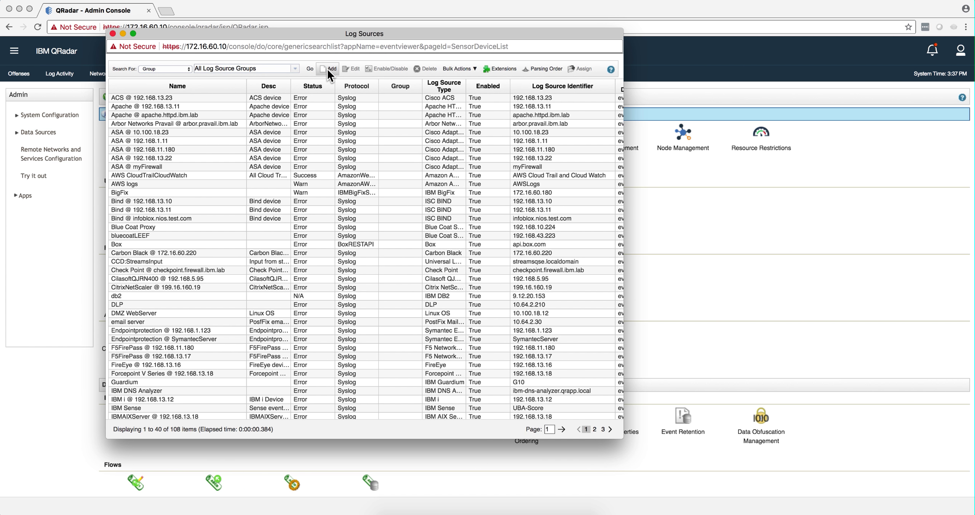
click(327, 69)
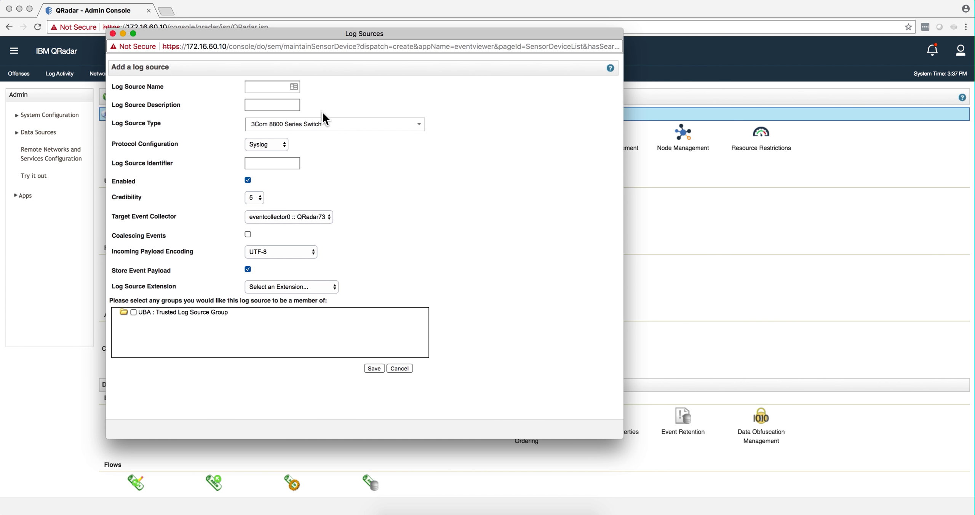
click(419, 124)
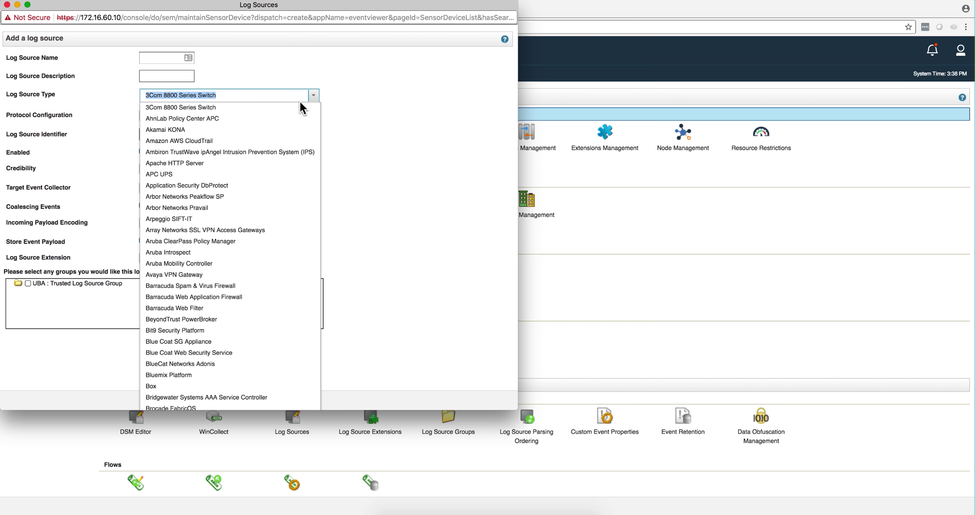
click(199, 144)
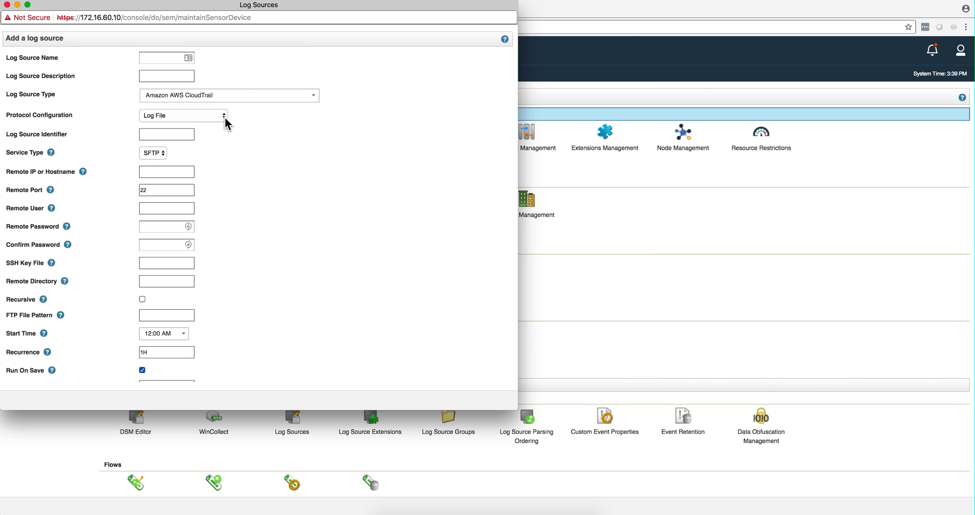
click(224, 117)
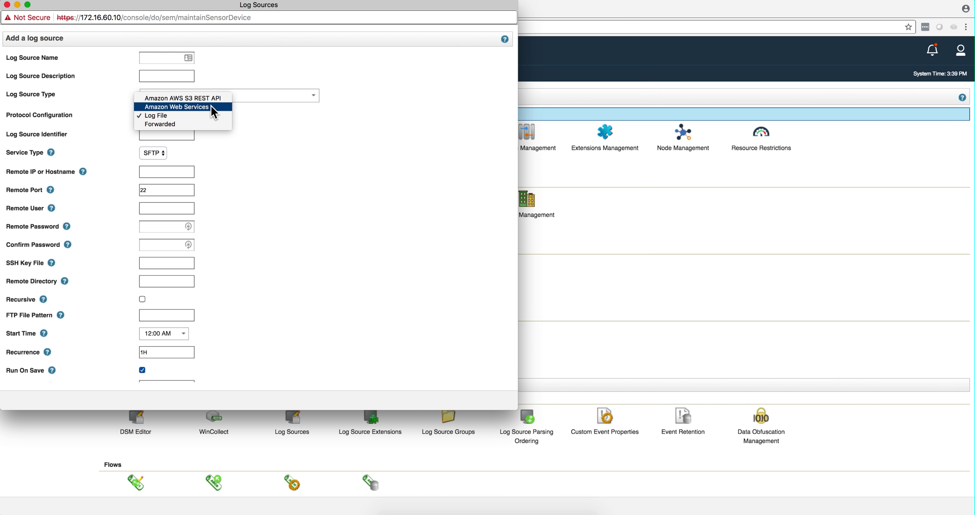
click(7, 6)
click(8, 7)
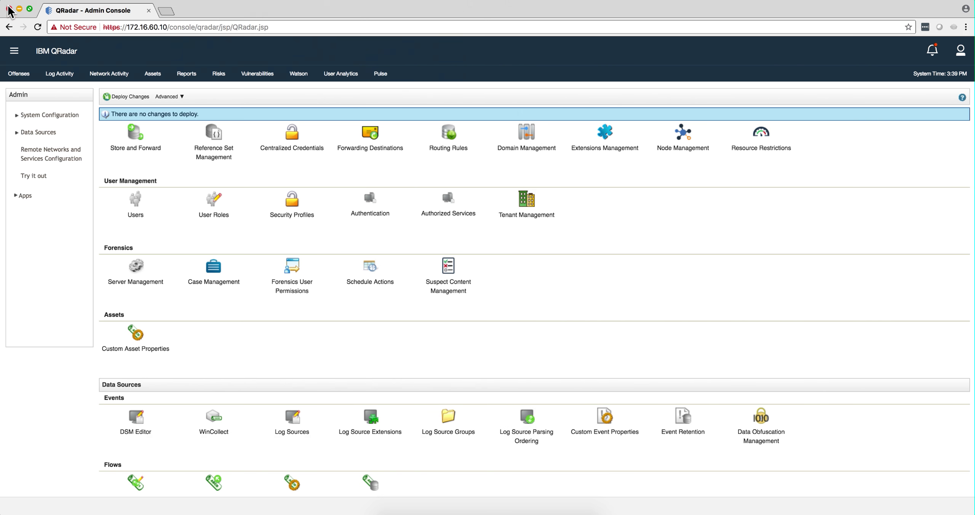
- Locate the PROTOCOL-AmazonWebServices and DSM-AmazonAWSCloudTrail RPM files in the Finder's Downloads folder, and view the screenshot of their yum install command
click(395, 509)
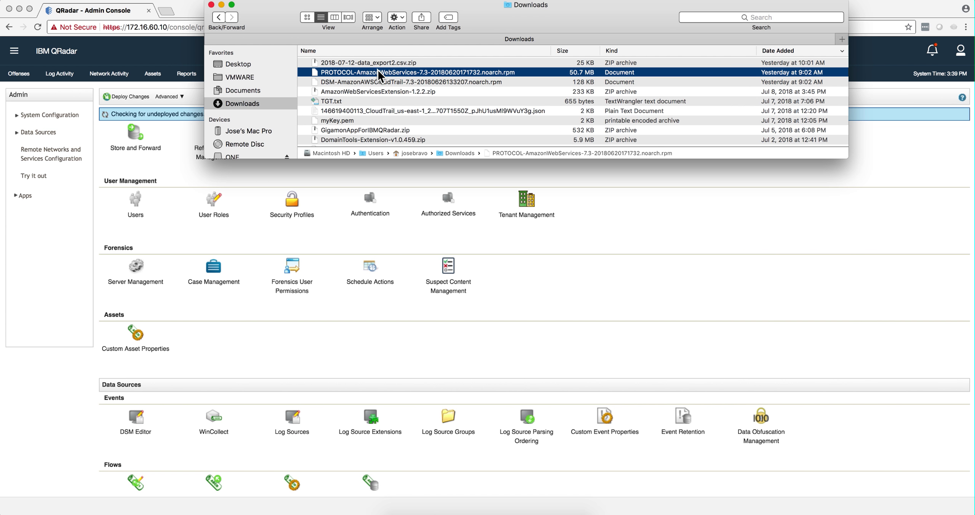
click(343, 82)
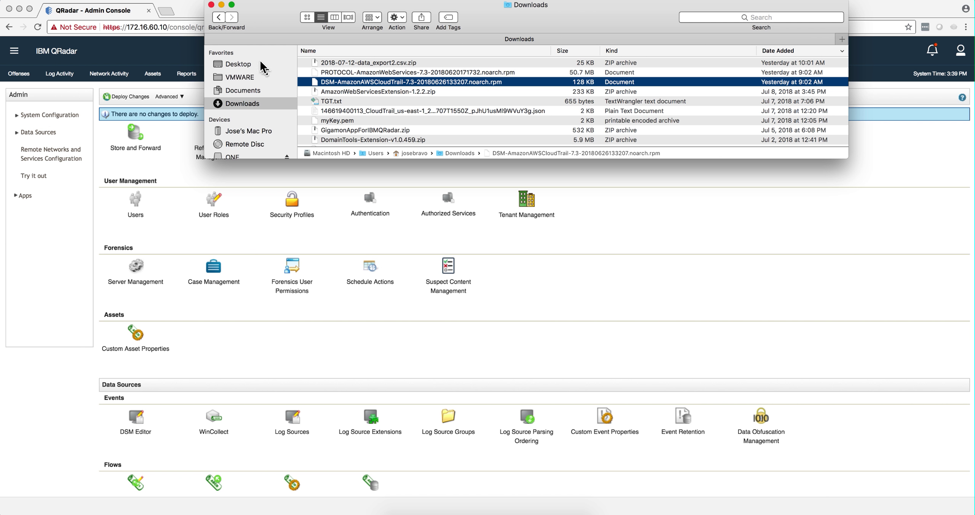
click(222, 5)
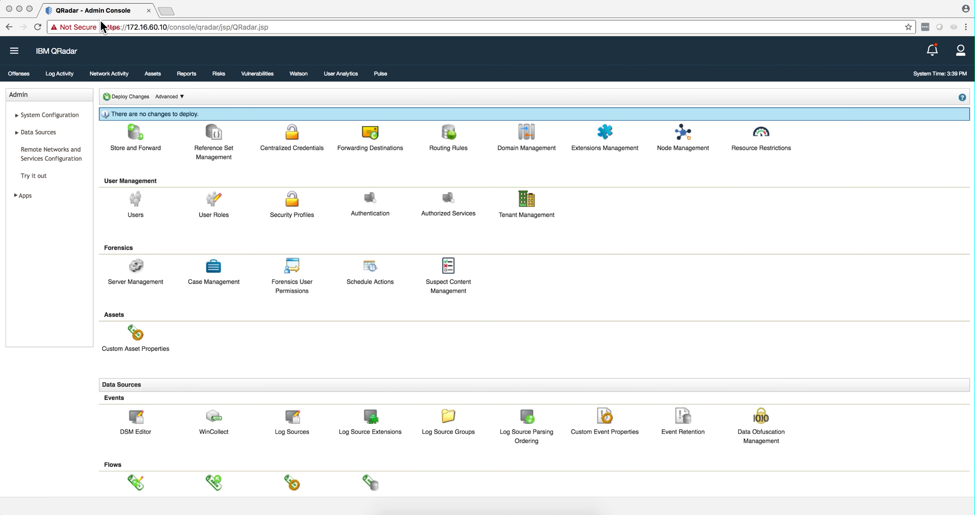
key(super+Tab)
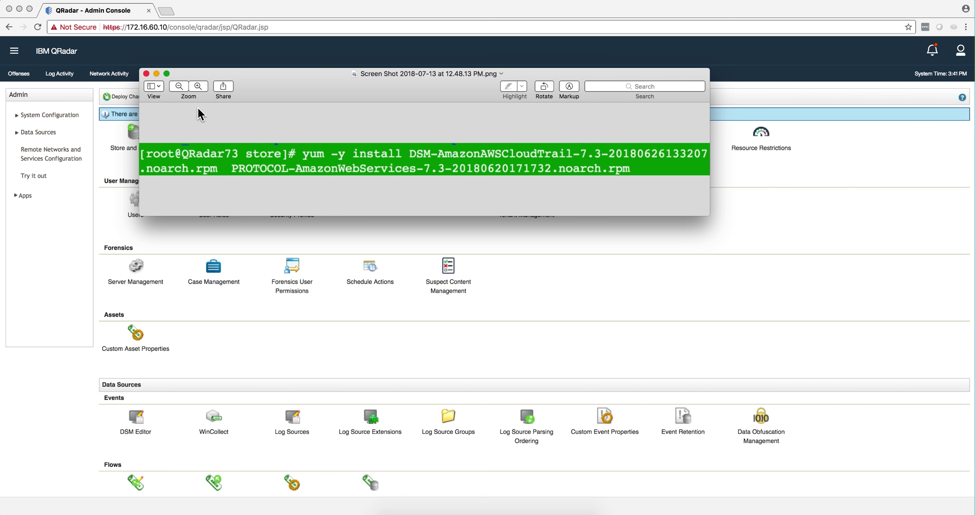
click(146, 73)
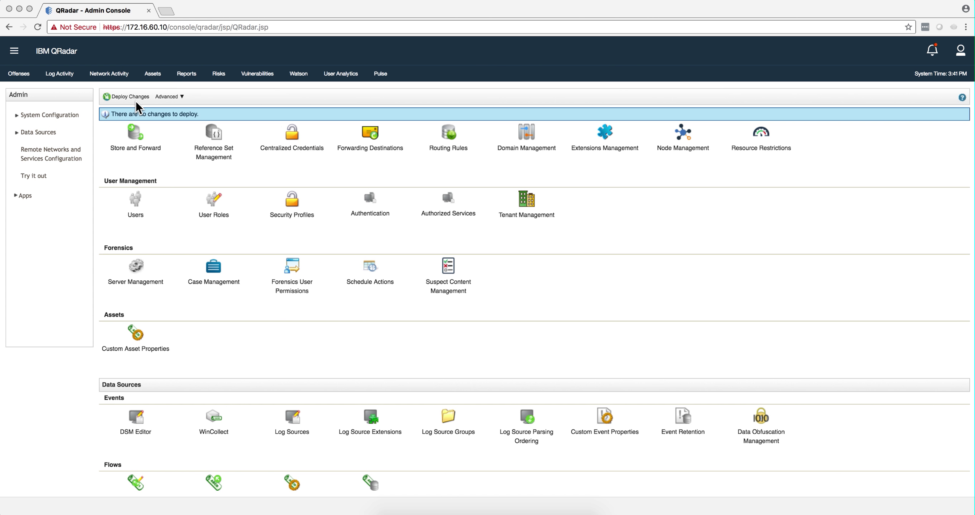
- Widen the QRadar log source list, sort it by newest creation date, and open the AWS CloudTrailCloudWatch log source's settings
click(294, 421)
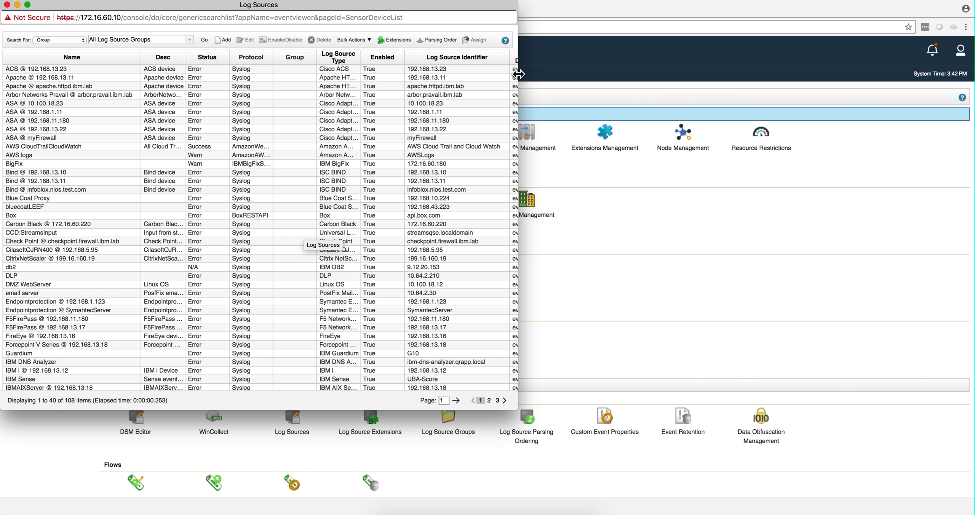
drag(518, 72, 779, 80)
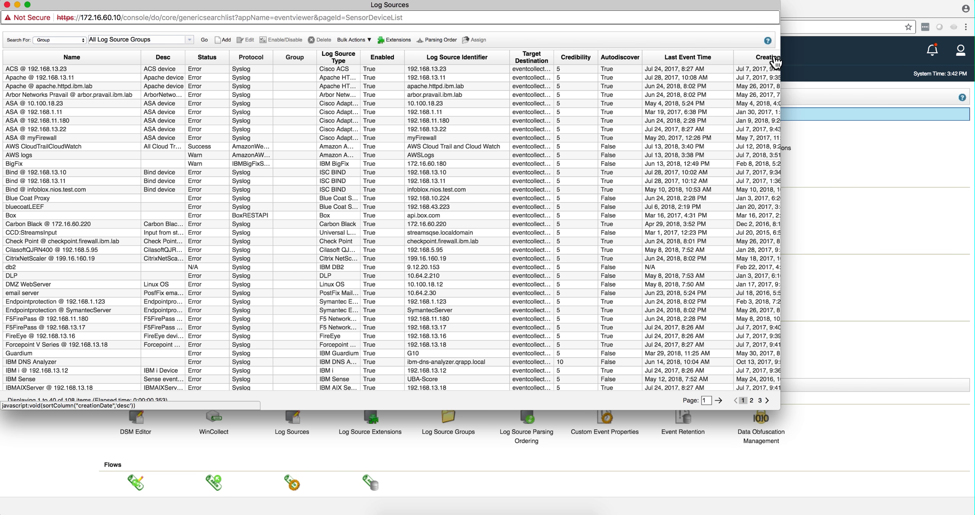
click(774, 61)
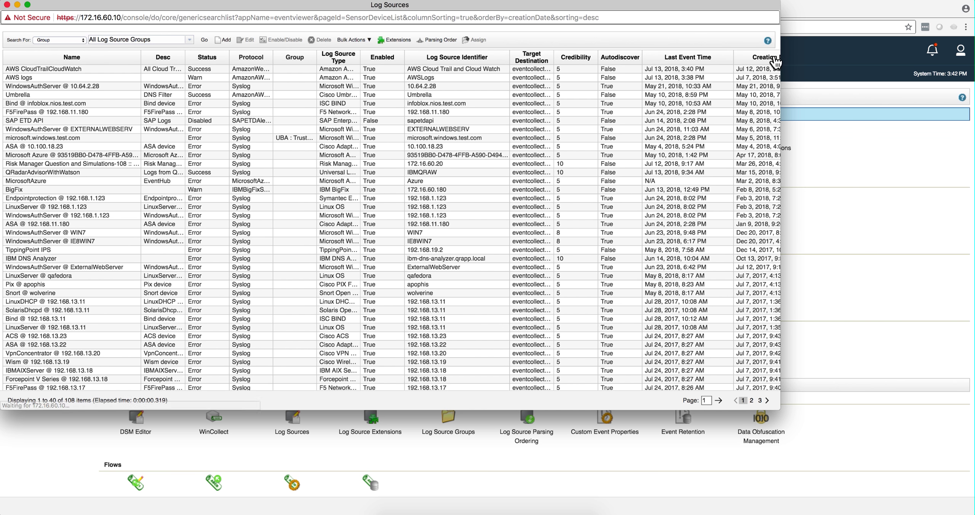
double_click(52, 69)
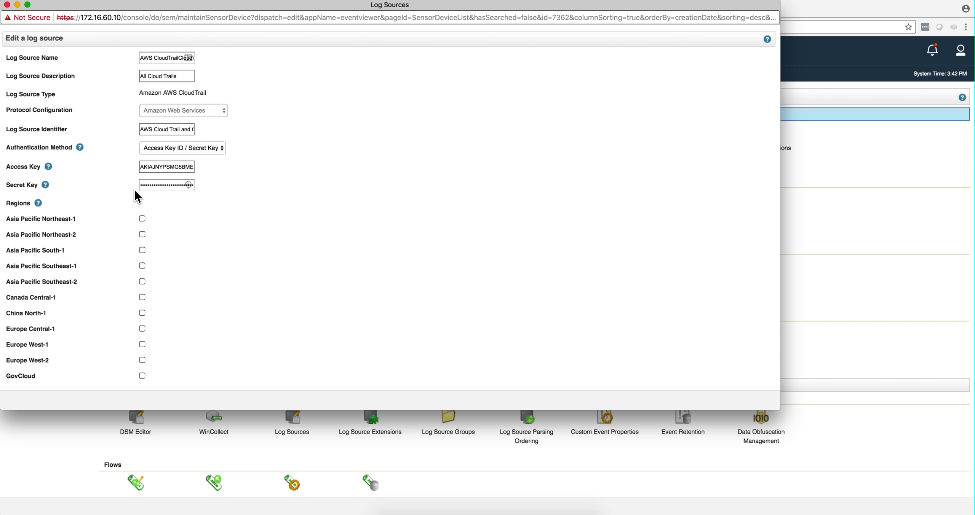
- Review the AWS CloudTrailCloudWatch log source's authentication and region selections, and check its AWS Service options and Log Group field
scroll(168, 226, down, 3)
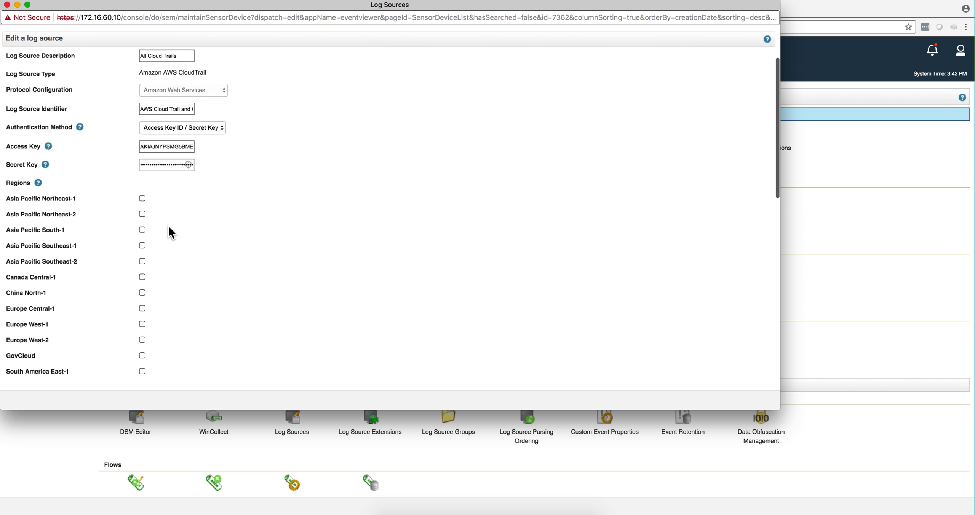
scroll(169, 227, down, 2)
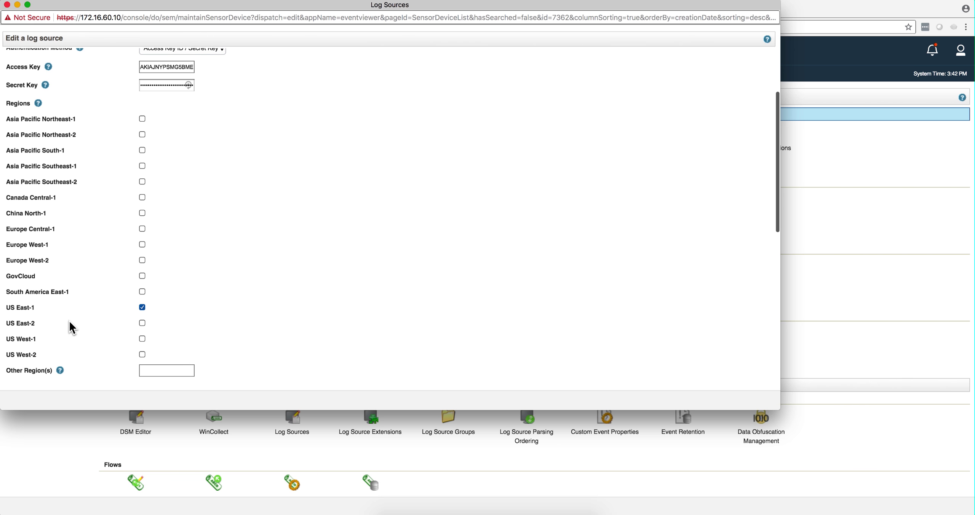
scroll(189, 300, down, 1)
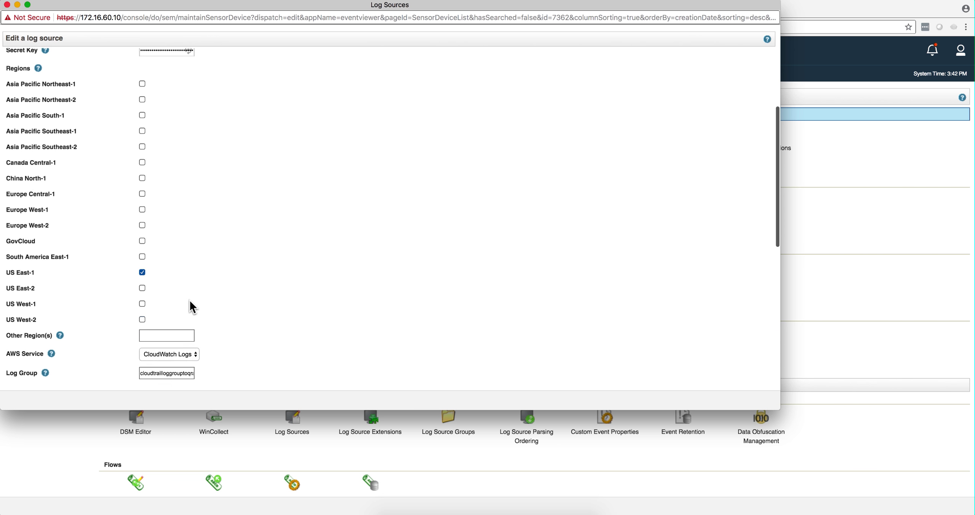
scroll(190, 300, down, 3)
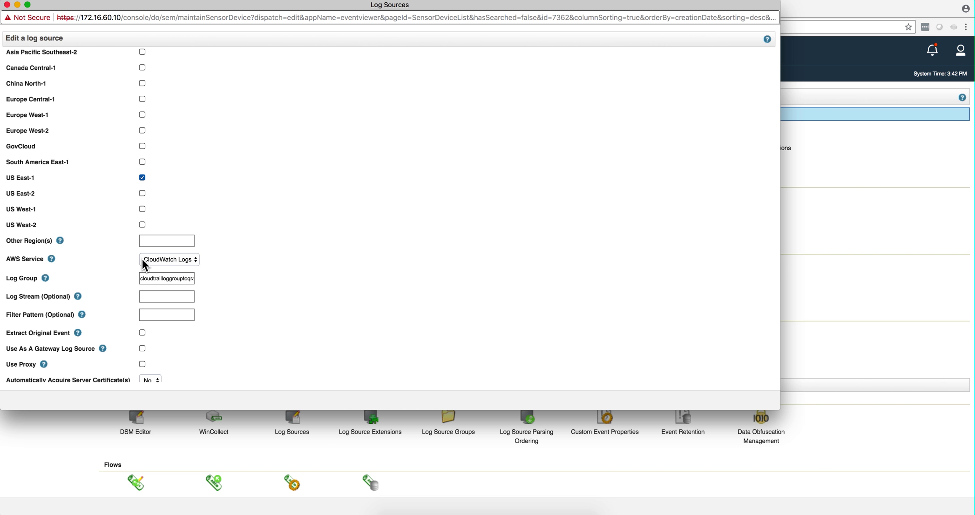
click(194, 260)
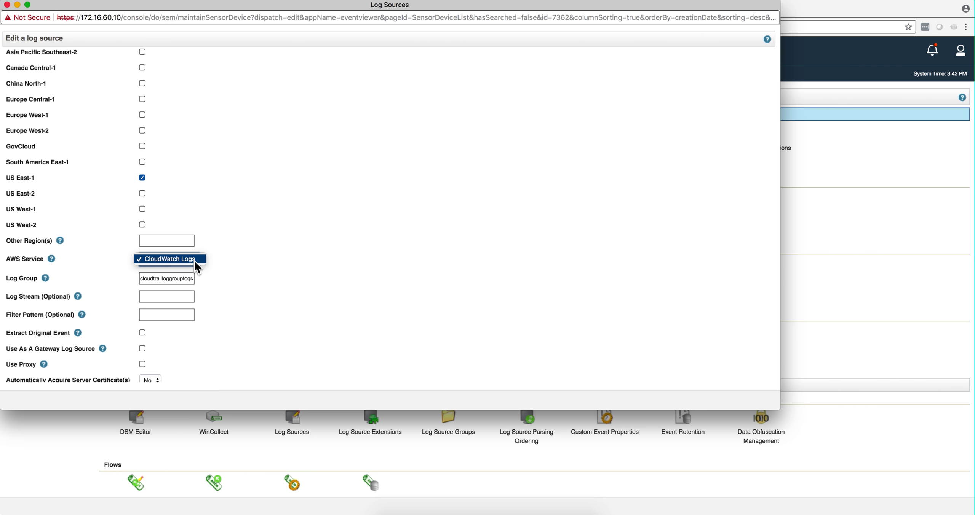
click(195, 261)
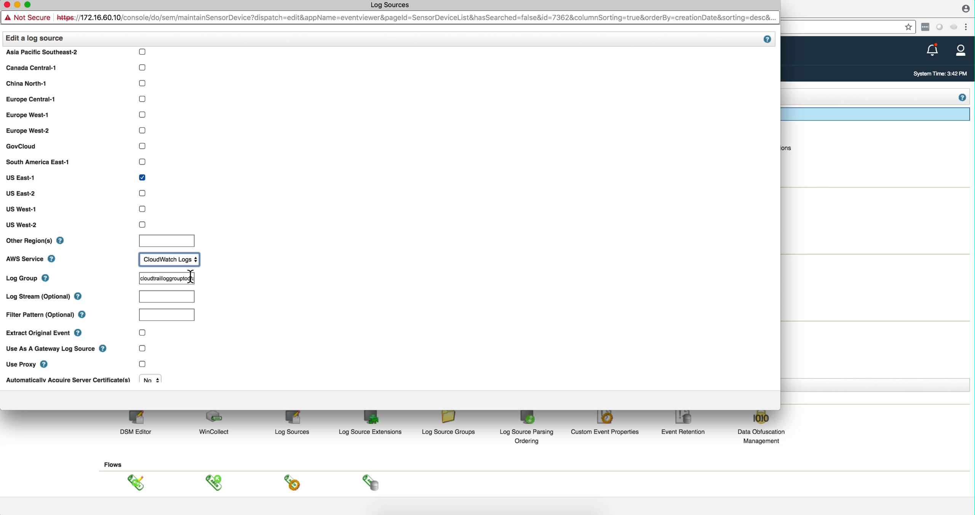
click(189, 278)
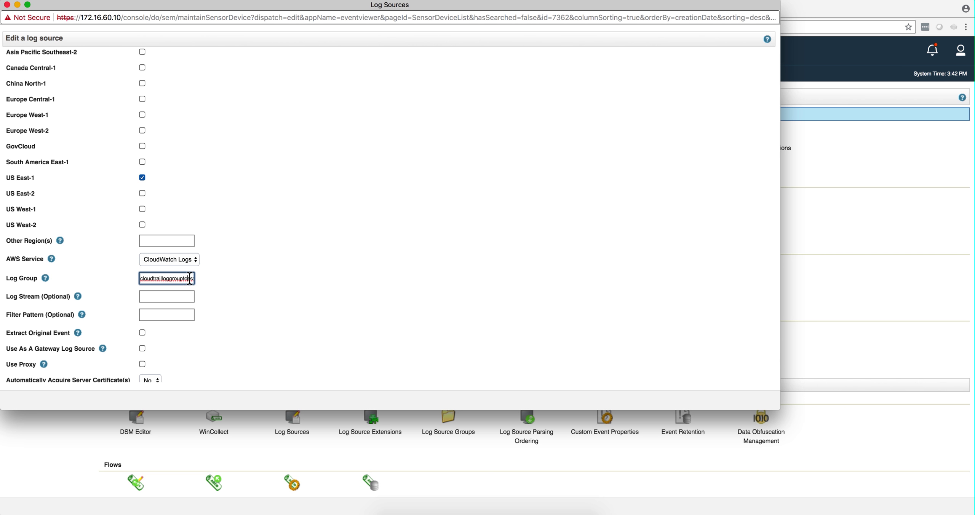
- Review the log source's remaining settings down to its group membership, cancel the edit without saving, and close the Log Sources window
scroll(189, 278, down, 5)
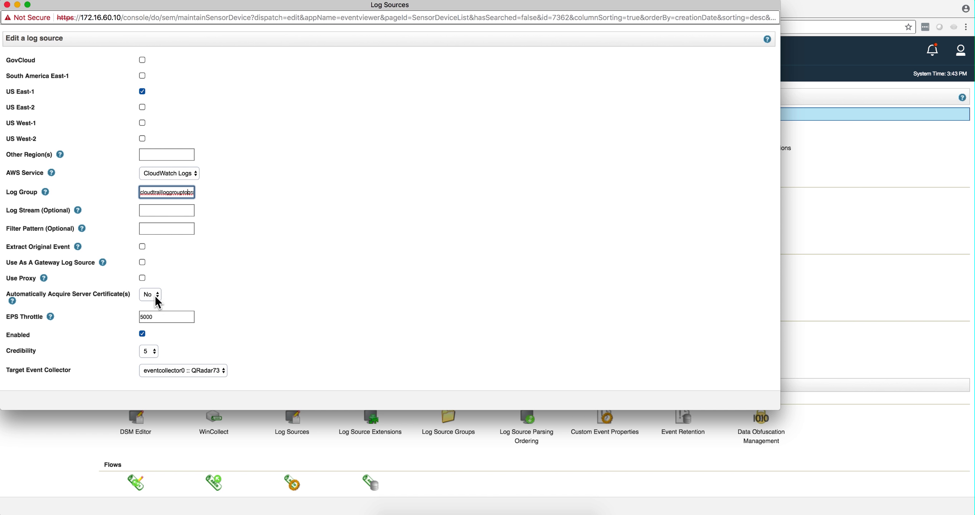
scroll(189, 292, down, 4)
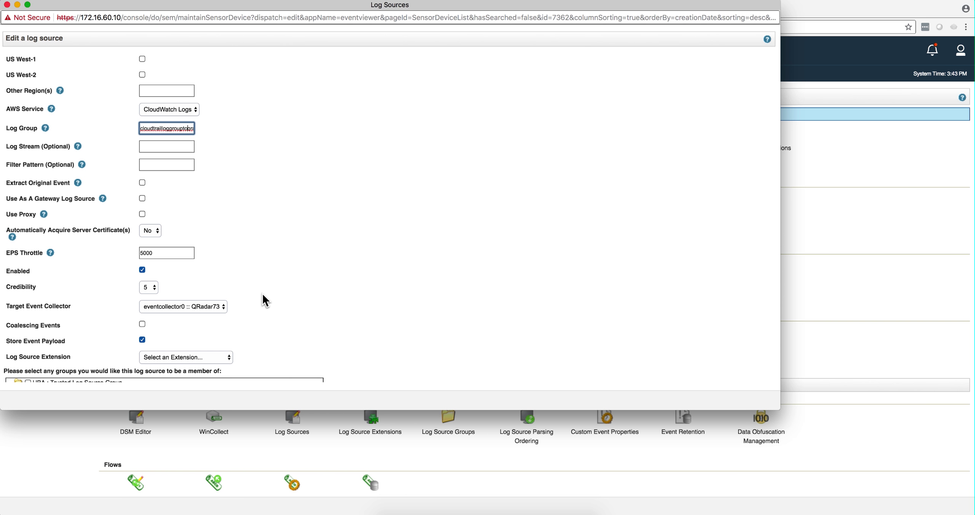
scroll(286, 298, down, 4)
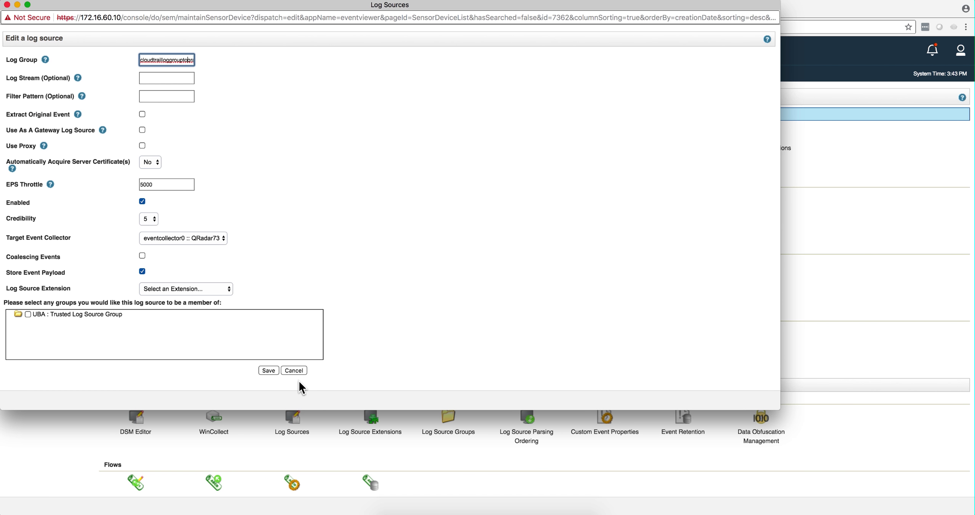
click(296, 370)
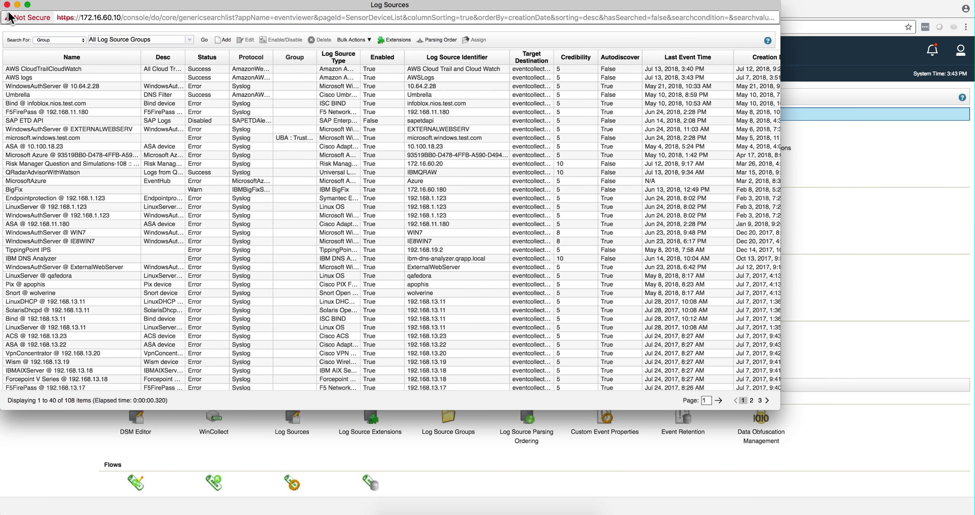
click(7, 5)
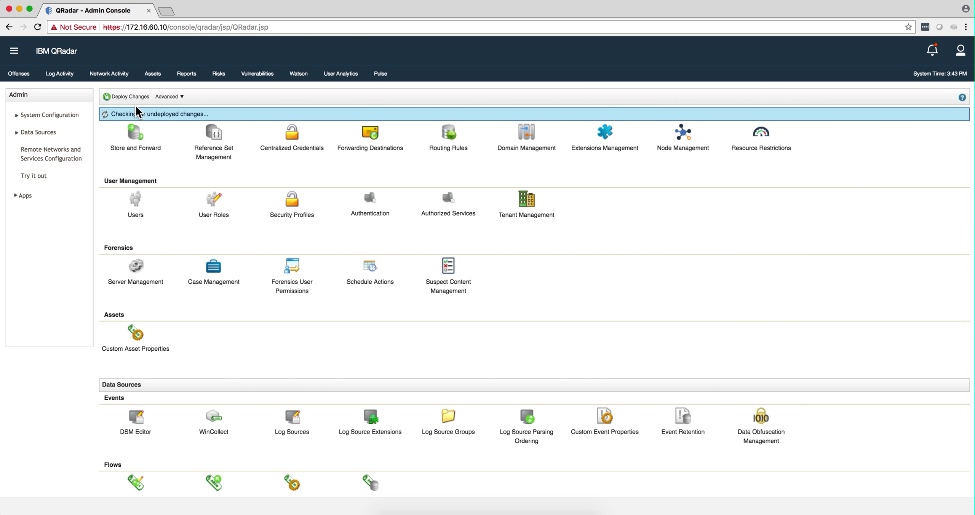